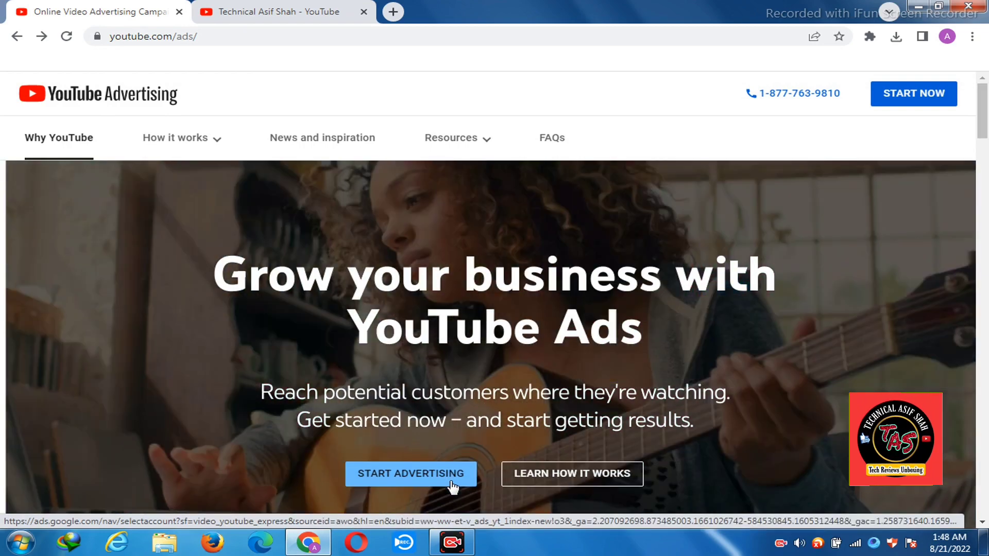
Start a new video ad campaign in the existing Google Ads account, focused on driving video views and engagement with your channel.
click(441, 485)
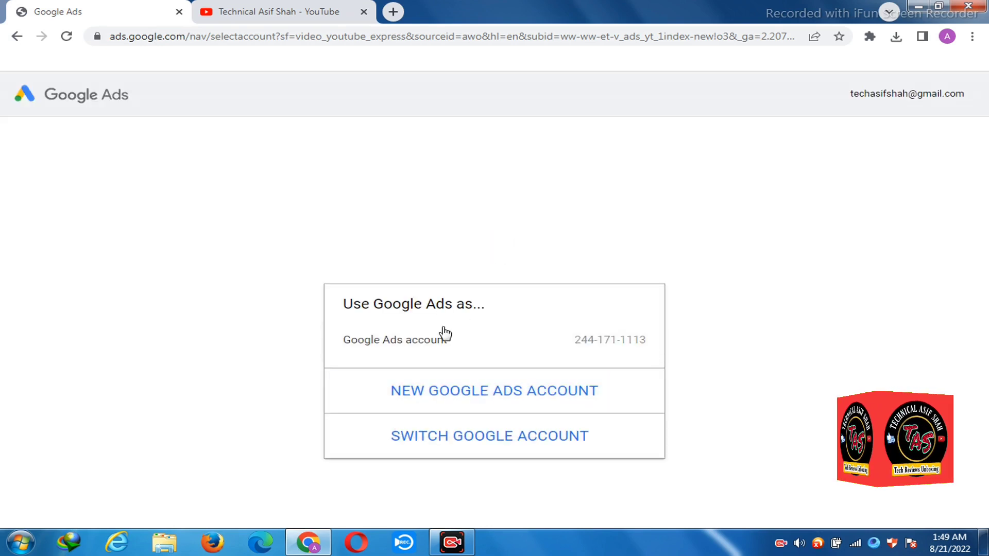
click(434, 352)
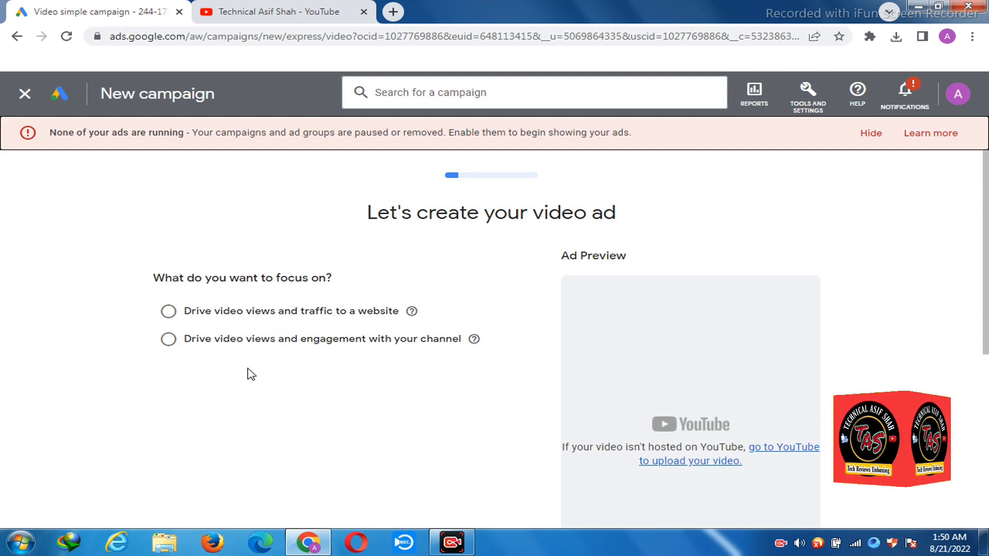
click(168, 340)
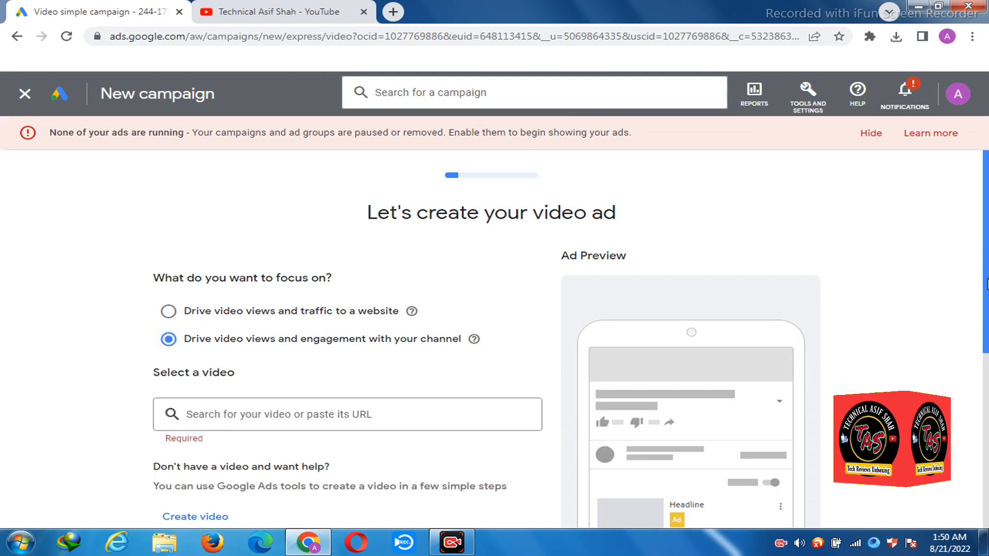
Copy the link of the "Jazz Digit Power 4G Hotspot Mobile Unboxing Review" video from the YouTube channel's uploads and use it as the ad's video.
scroll(986, 283, down, 2)
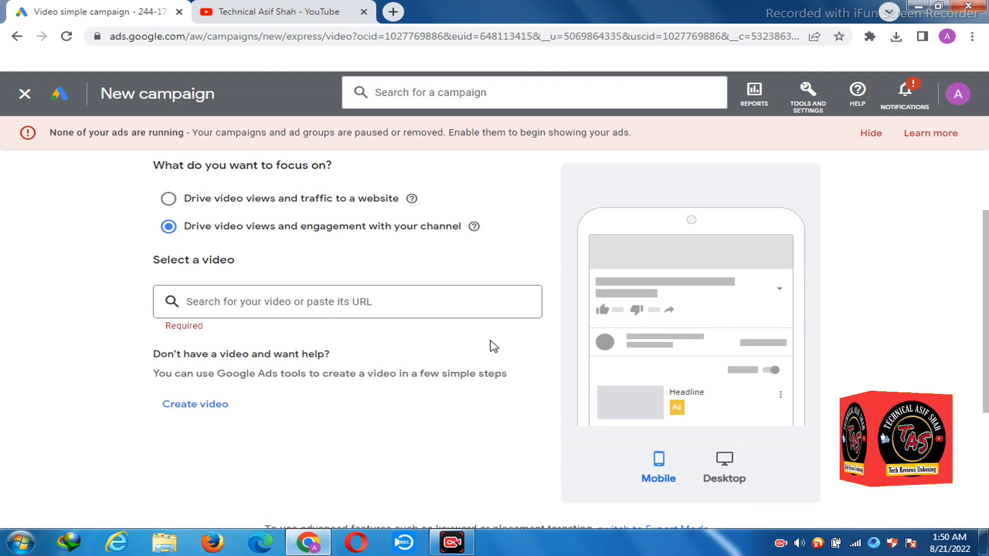
click(301, 306)
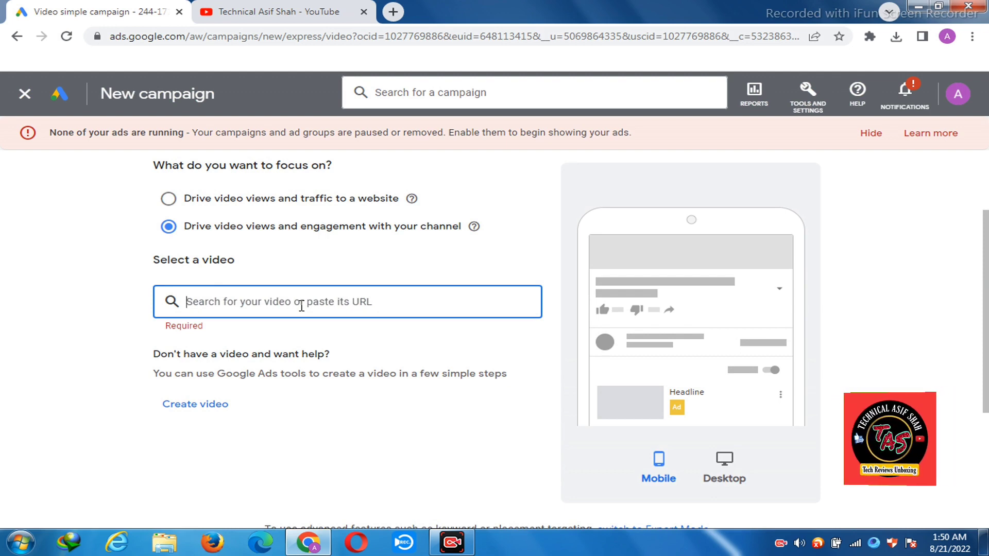
click(267, 16)
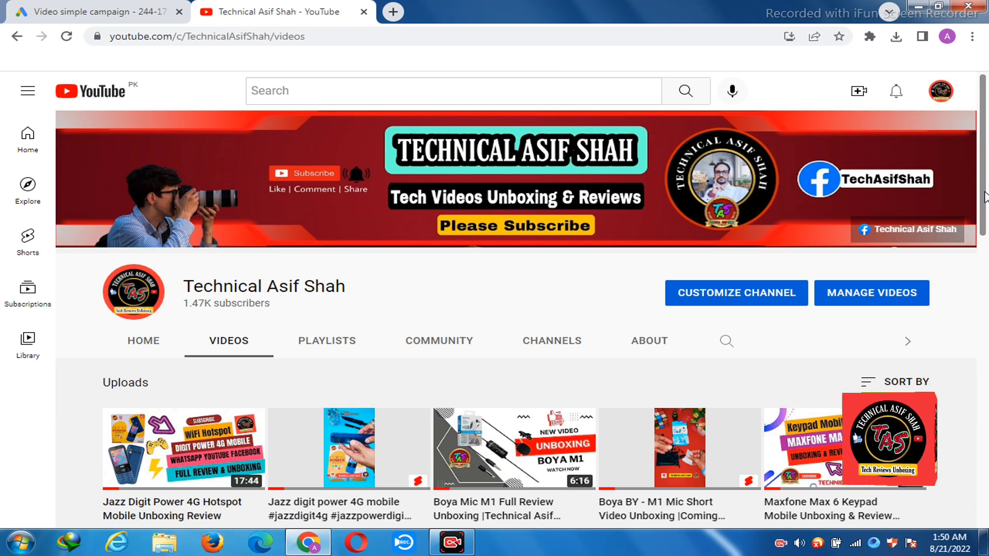
scroll(985, 197, down, 2)
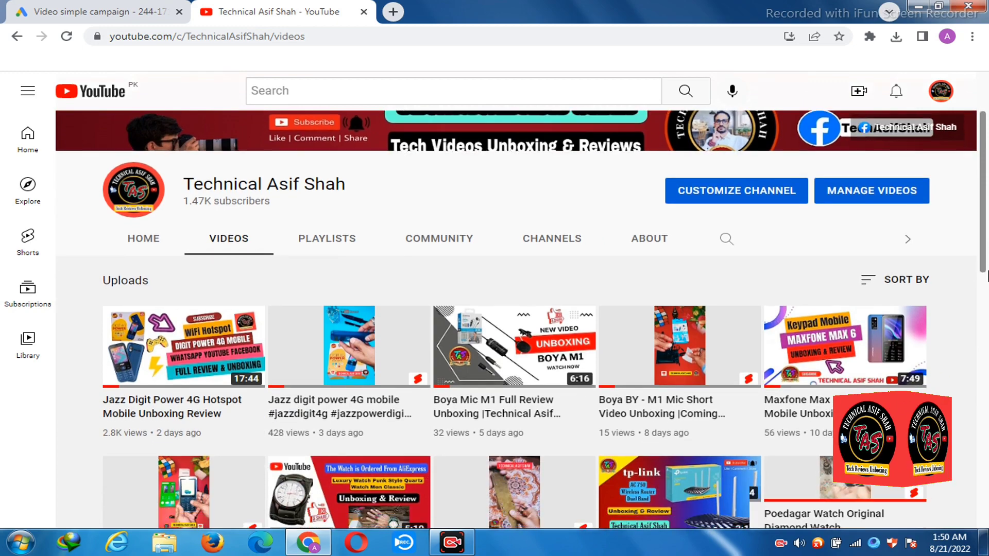
scroll(987, 276, down, 5)
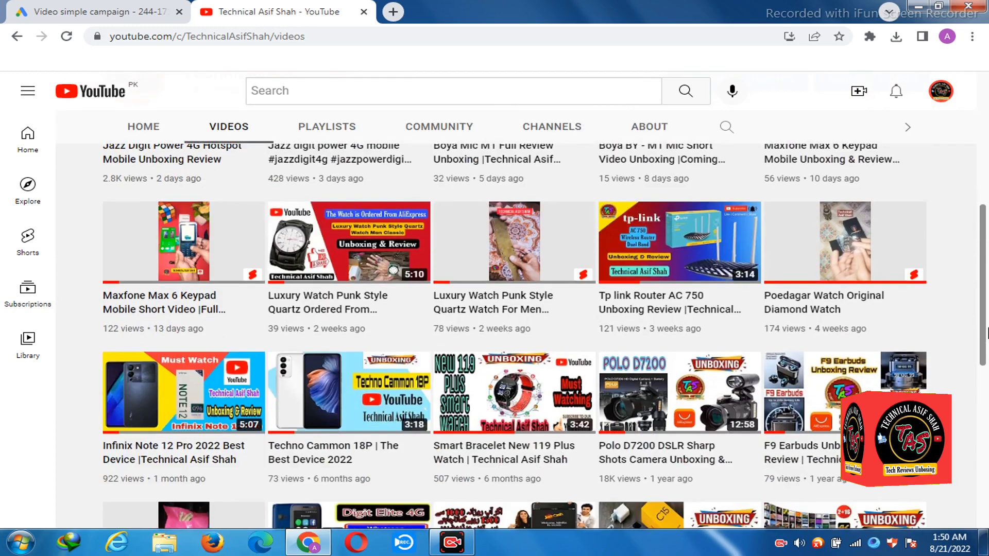
scroll(986, 333, down, 5)
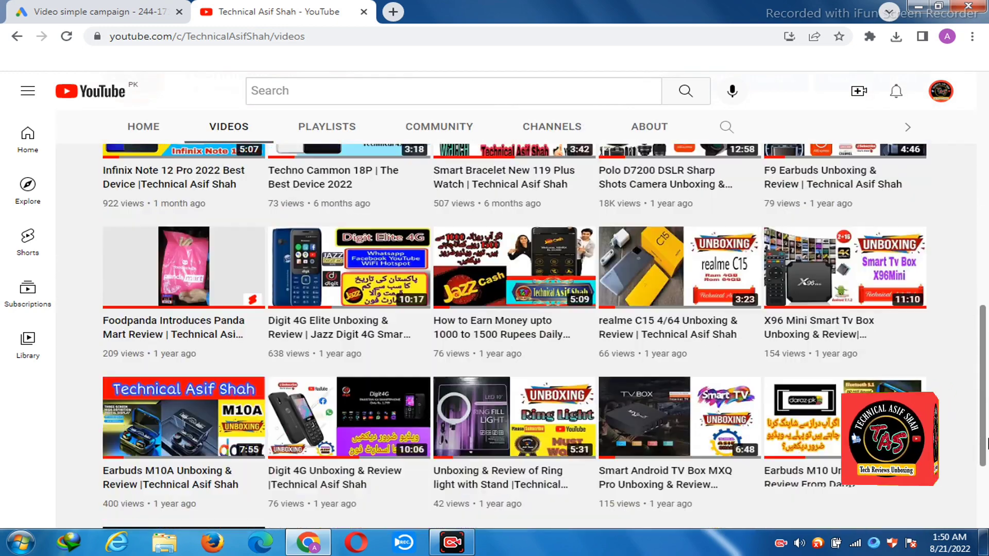
scroll(987, 443, down, 3)
scroll(983, 359, up, 3)
scroll(984, 359, up, 10)
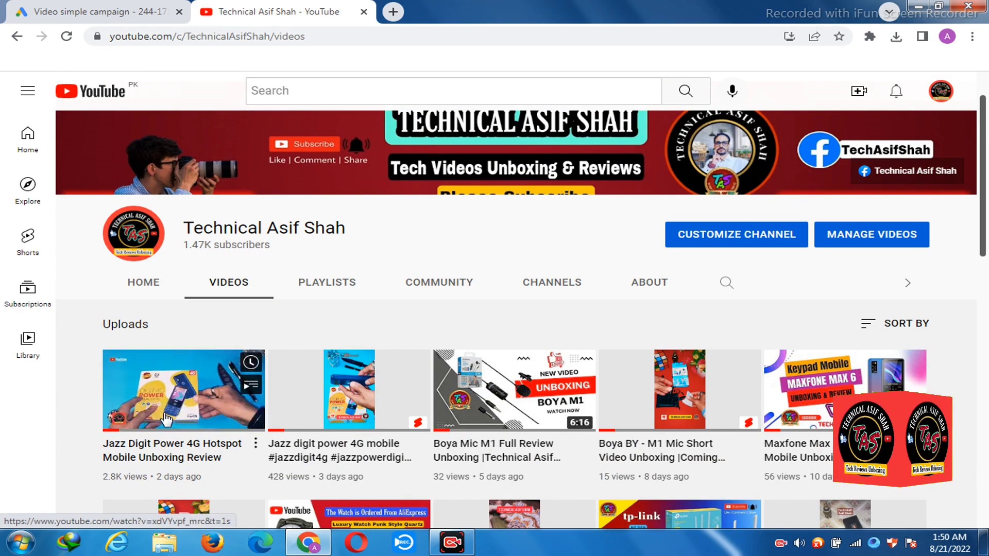
right_click(163, 397)
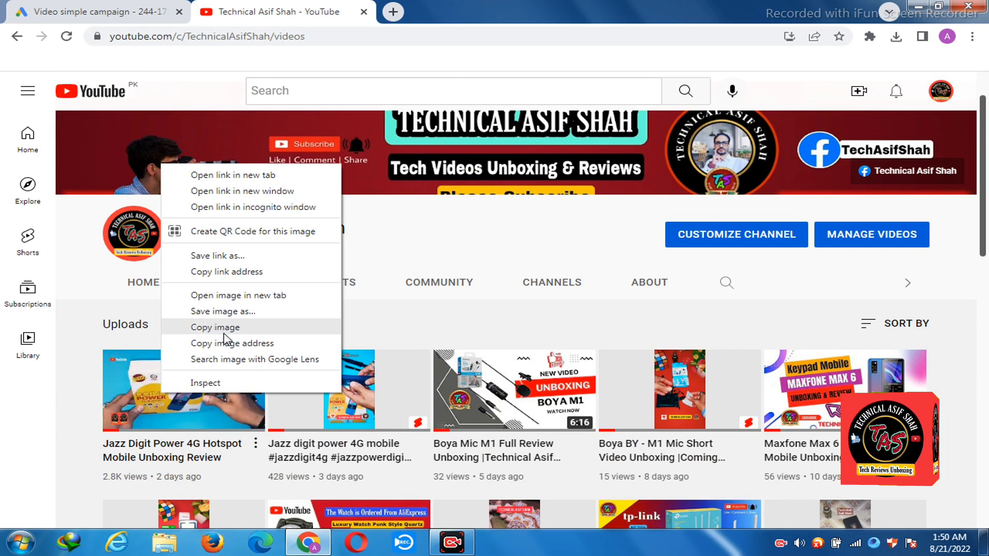
click(227, 273)
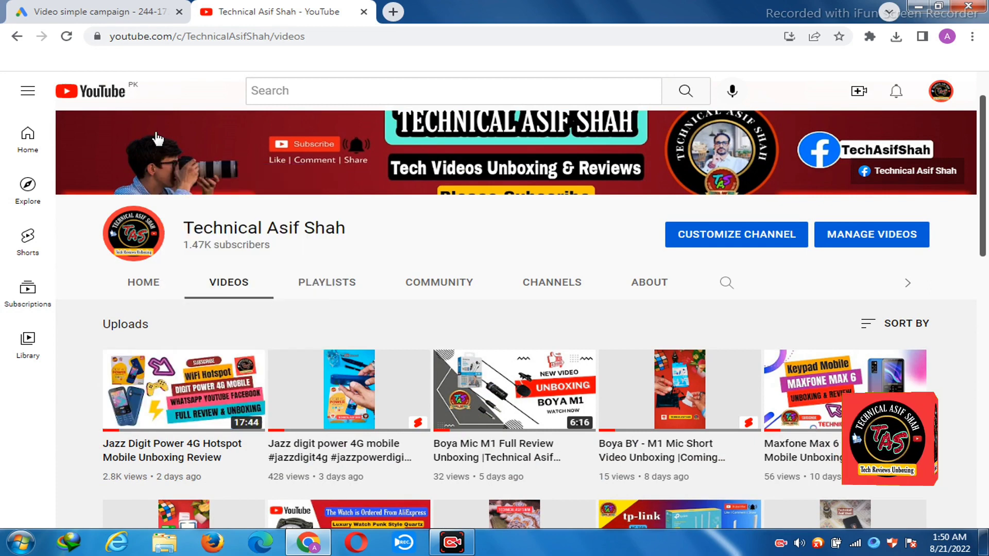
click(113, 16)
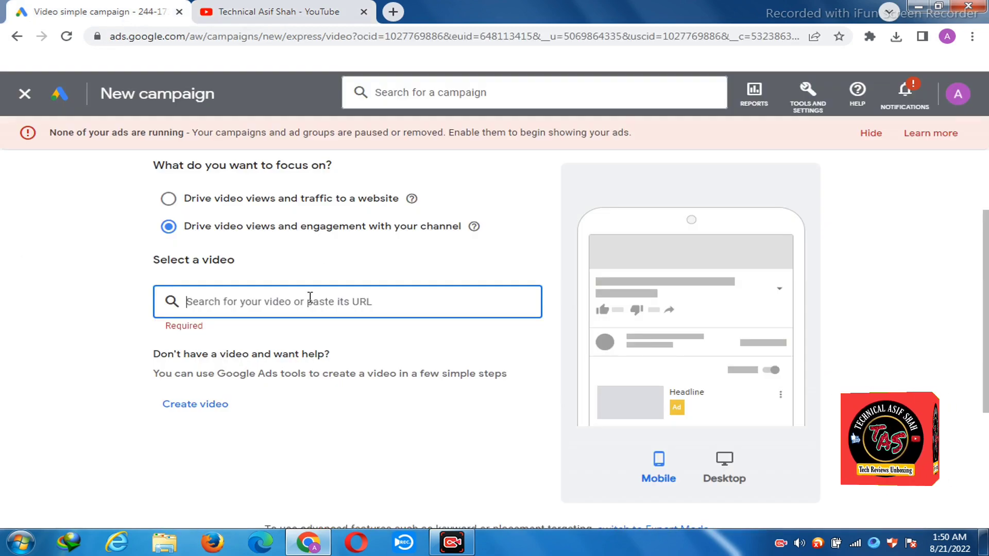
text(https://www.youtube.com/watch?v=xdVYvpf_mrc&t=1s)
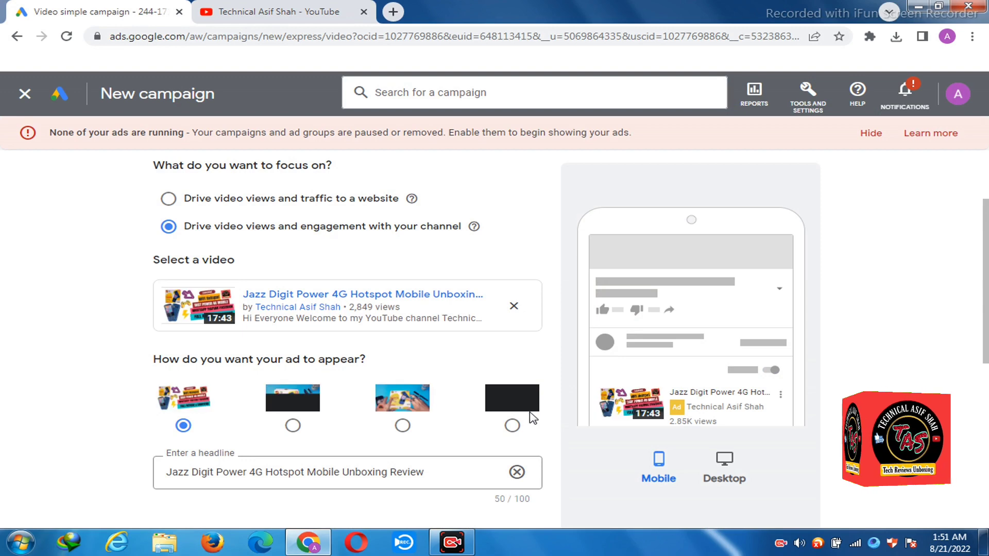
Preview the ad in the desktop layout and return to the mobile preview.
drag(983, 340, 986, 361)
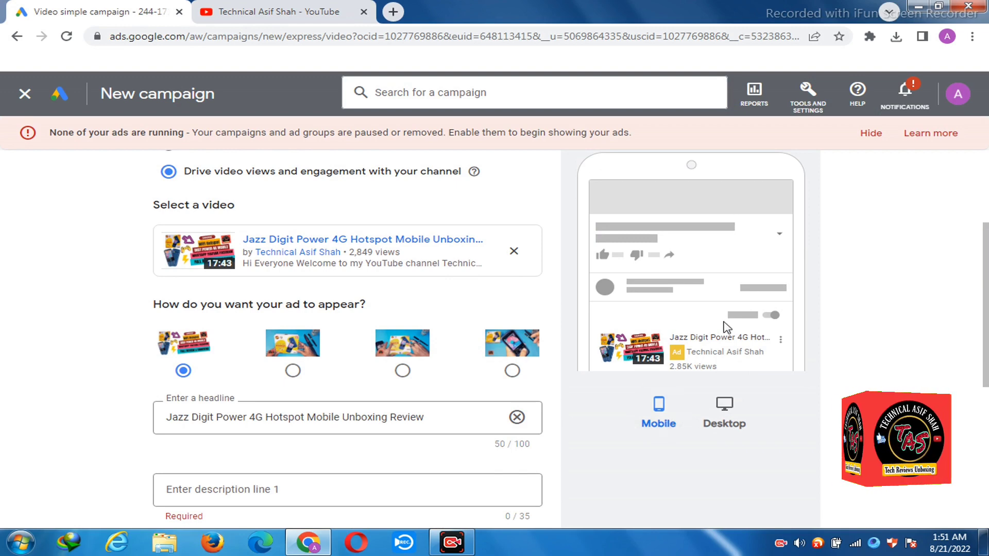
click(723, 412)
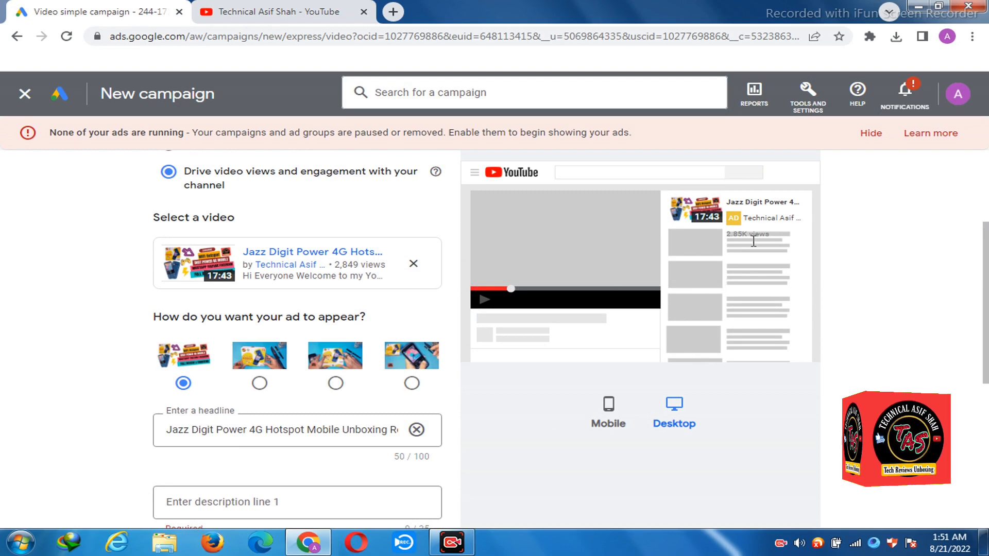
click(609, 419)
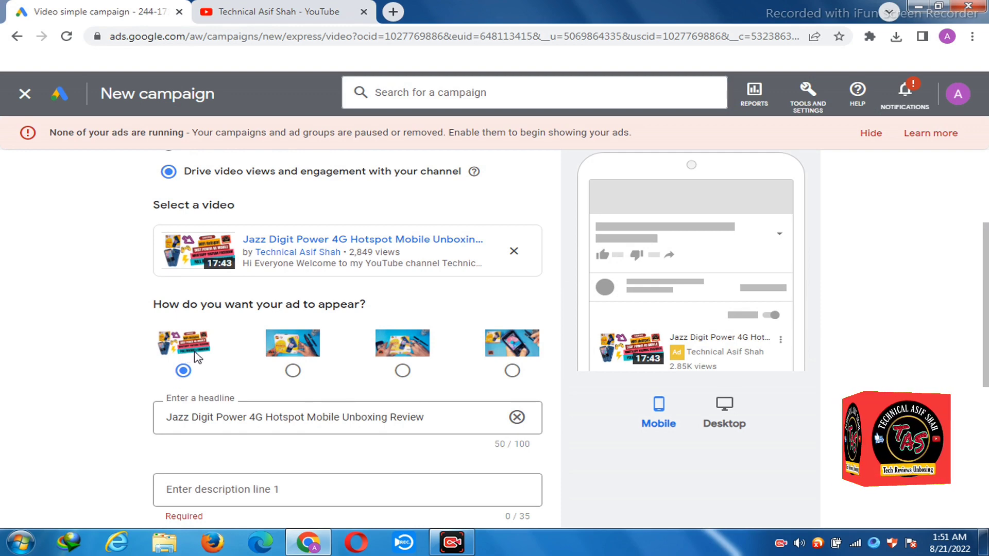
Try the three alternative thumbnails for the ad's appearance and return to the original first thumbnail.
click(293, 372)
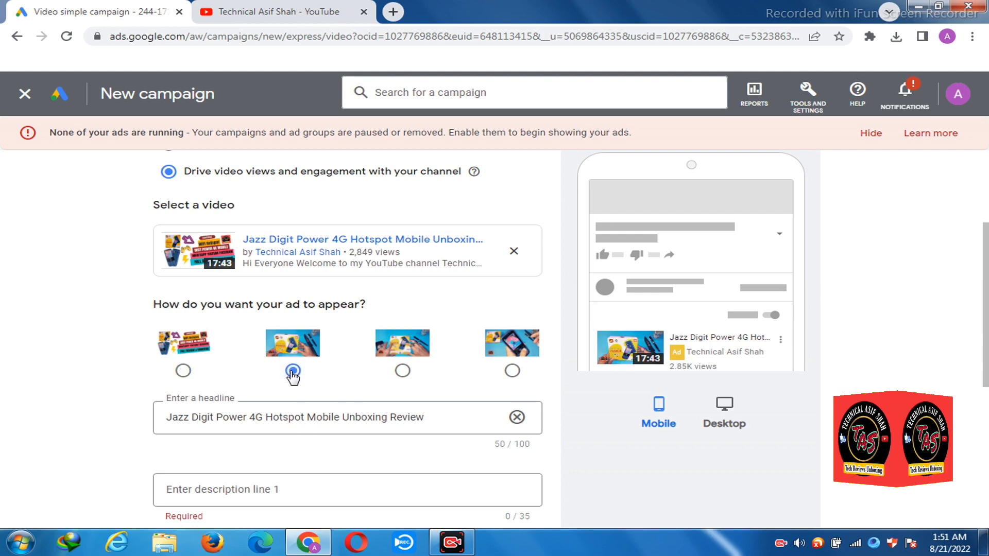
click(402, 371)
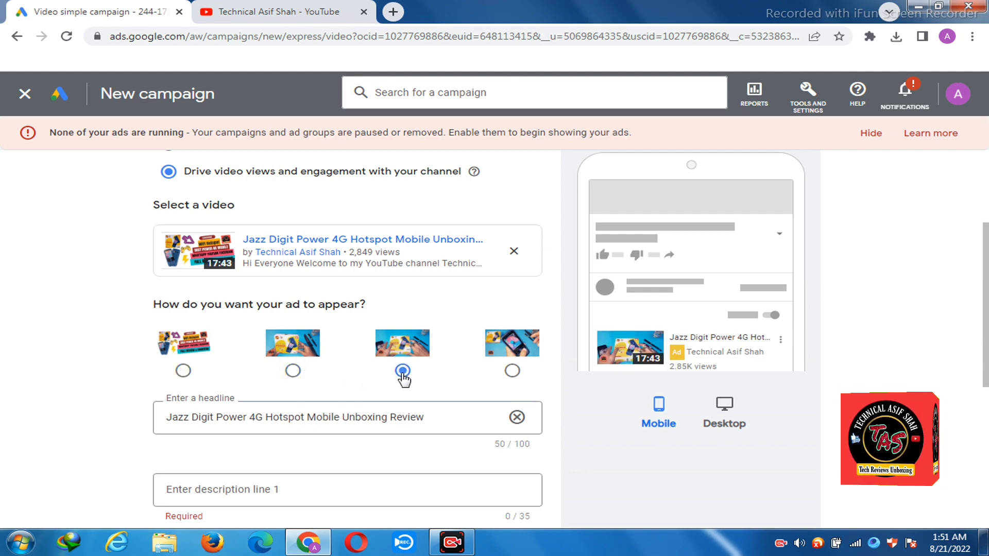
click(512, 372)
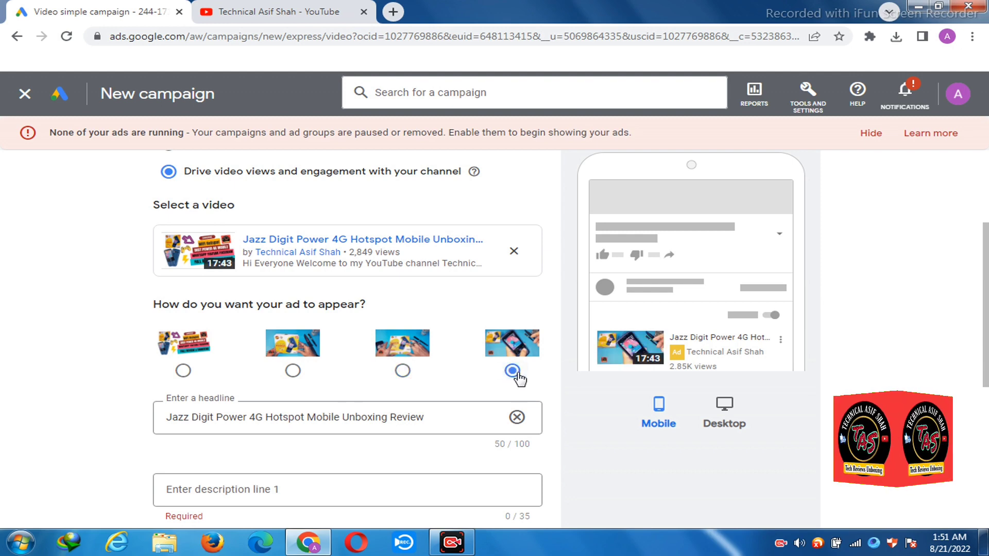
click(182, 371)
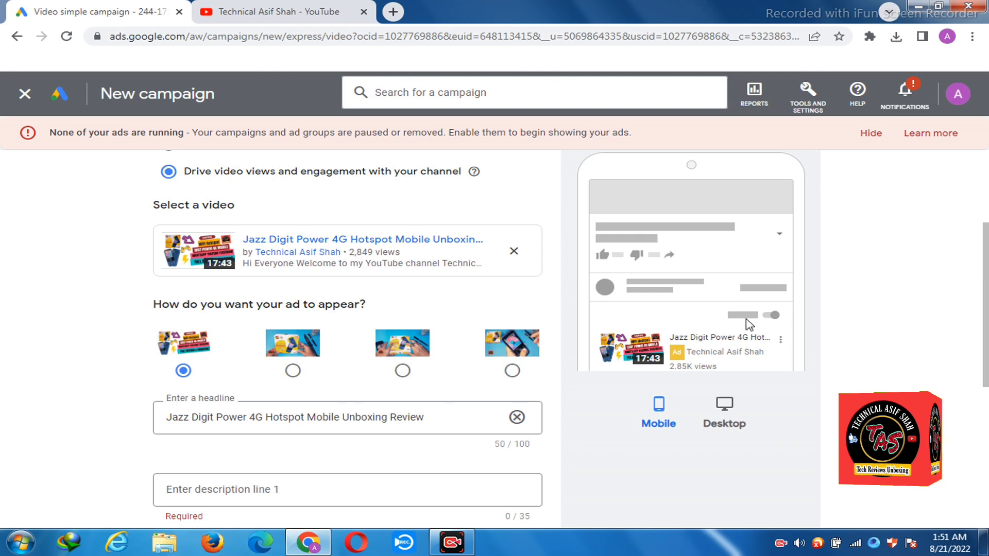
Replace the ad's headline with the name of the YouTube channel.
drag(985, 278, 983, 252)
scroll(984, 255, down, 1)
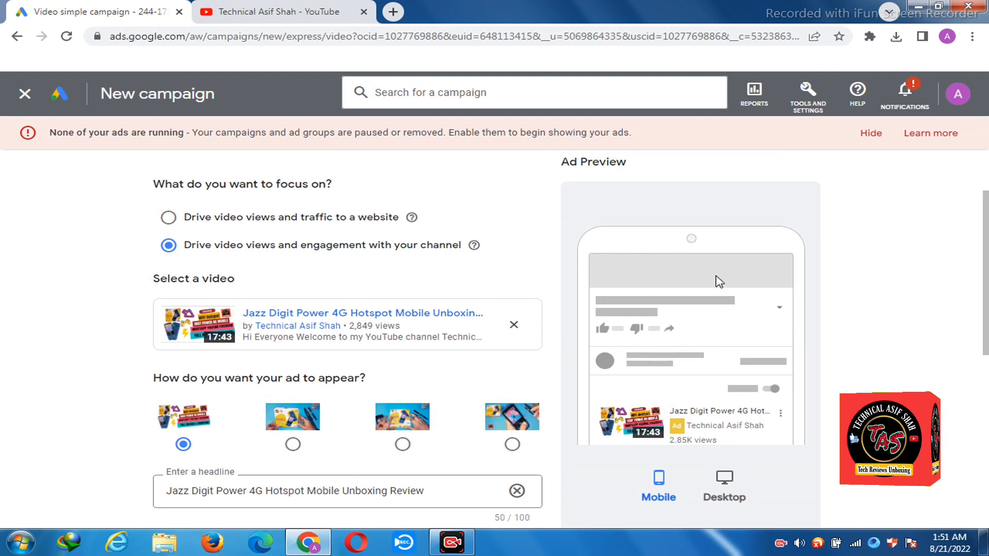
drag(987, 278, 986, 365)
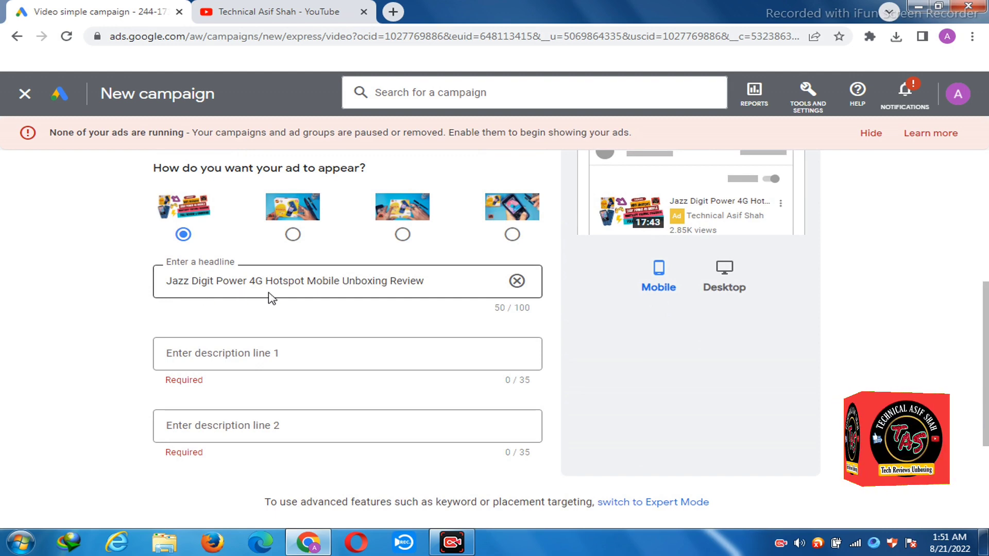
click(428, 281)
key(BackSpace)
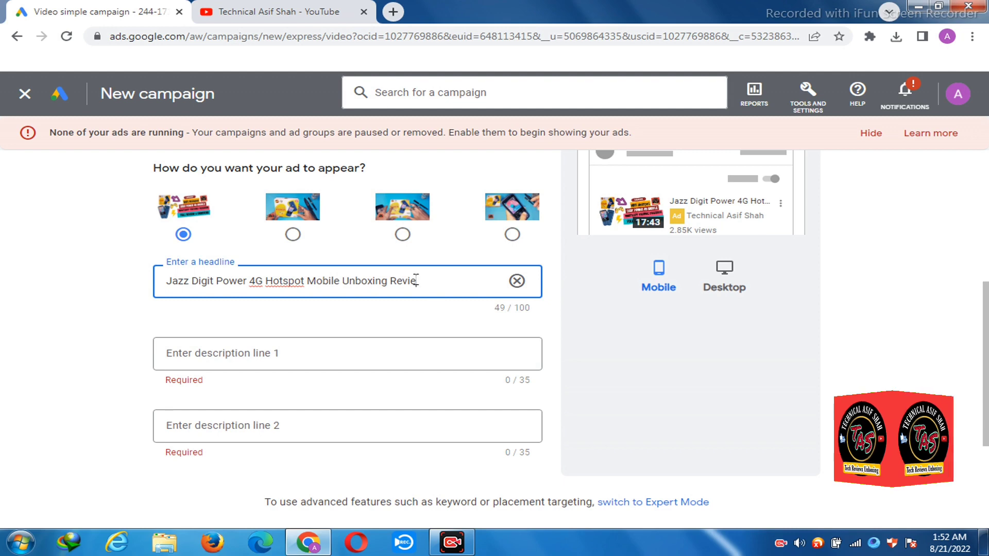
key(ctrl+a)
key(BackSpace)
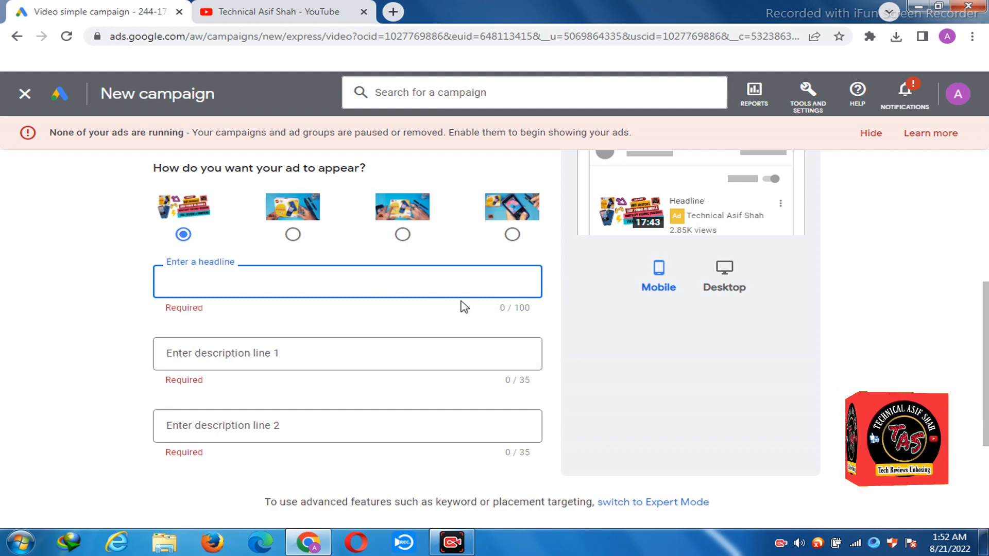
text(T)
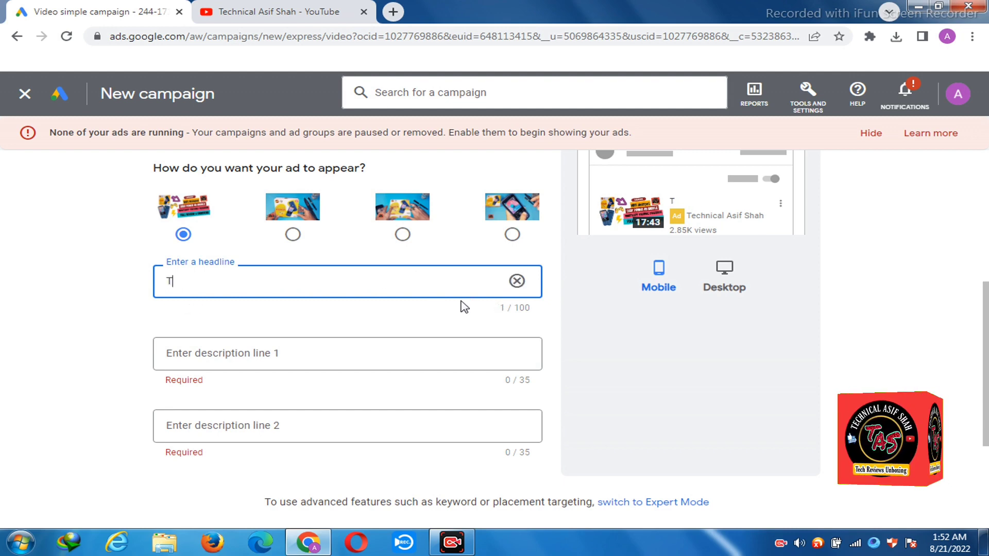
text(ech)
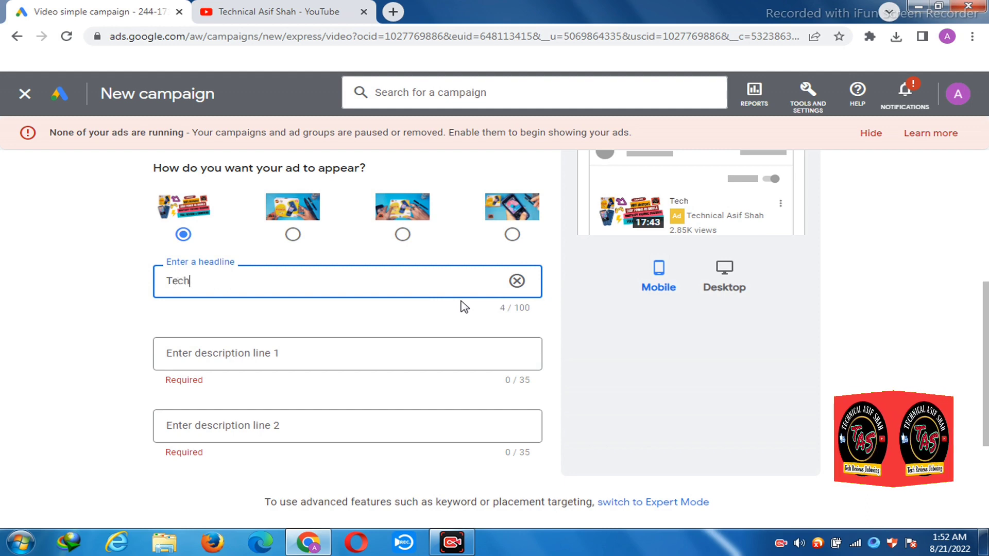
text(nica;)
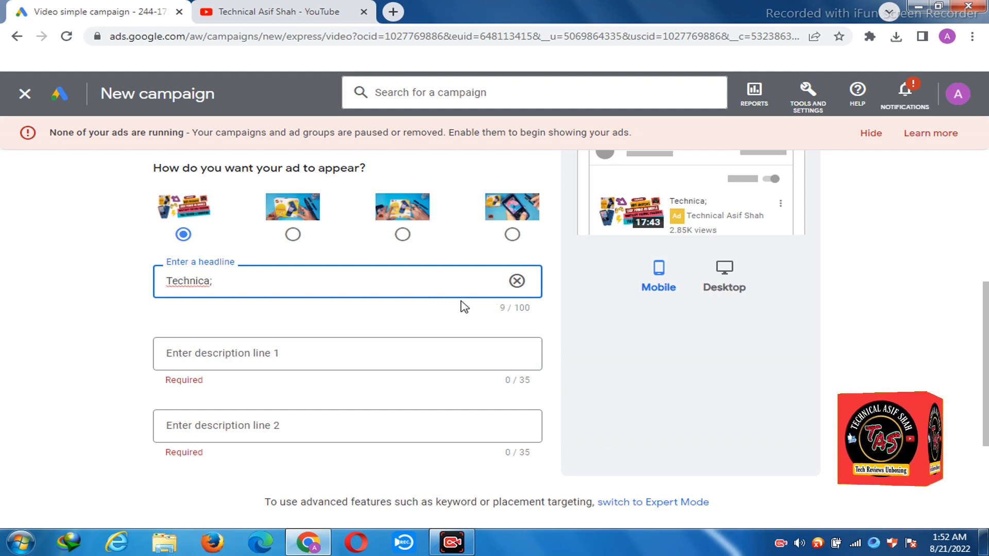
key(BackSpace)
text(l )
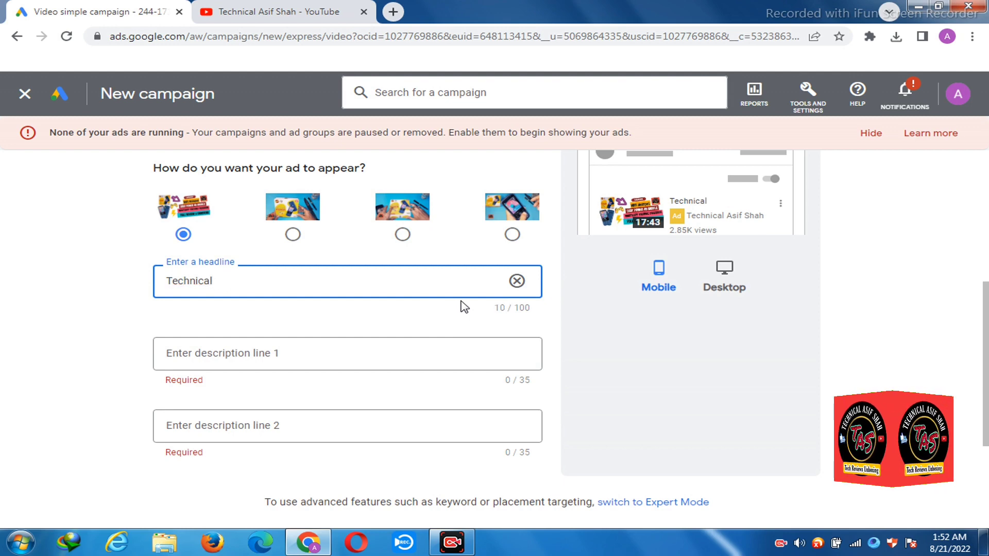
text(Asif Shah)
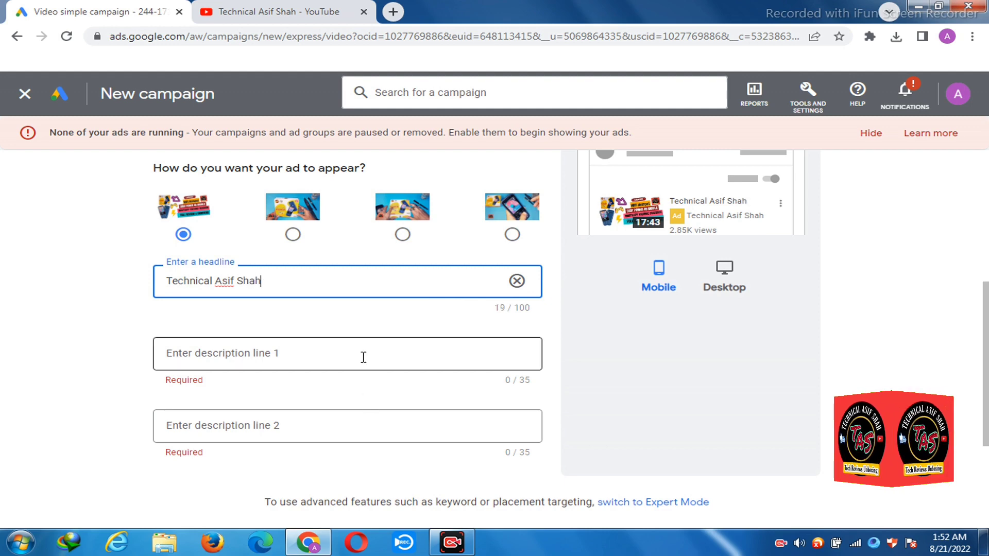
Enter "Tech UNBOXING REVIEWS" as the ad's first description line.
click(363, 357)
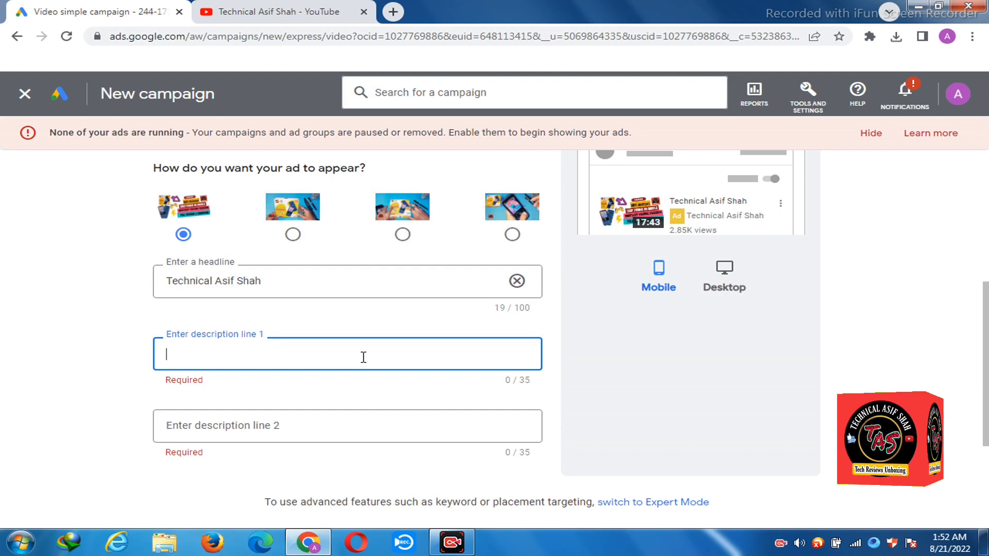
text(T)
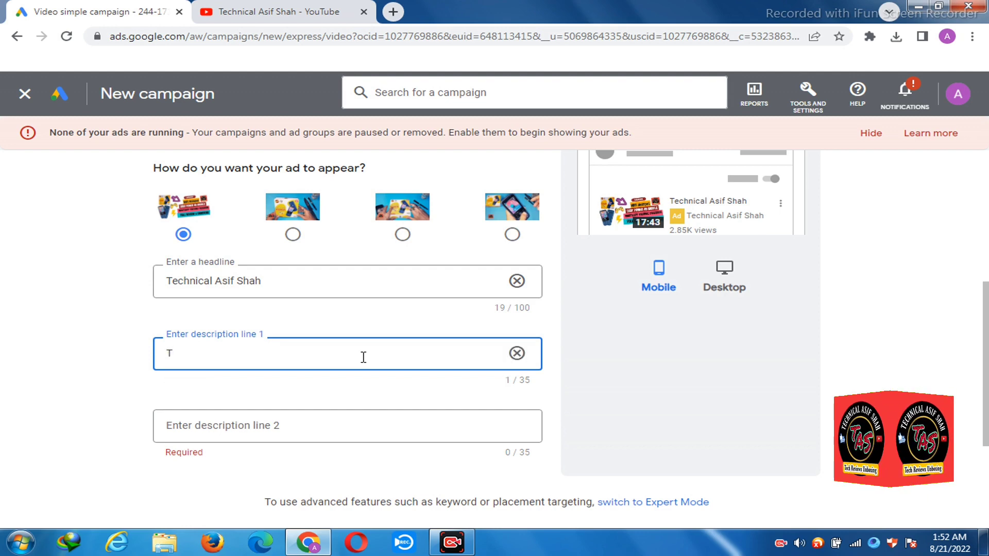
text(ech)
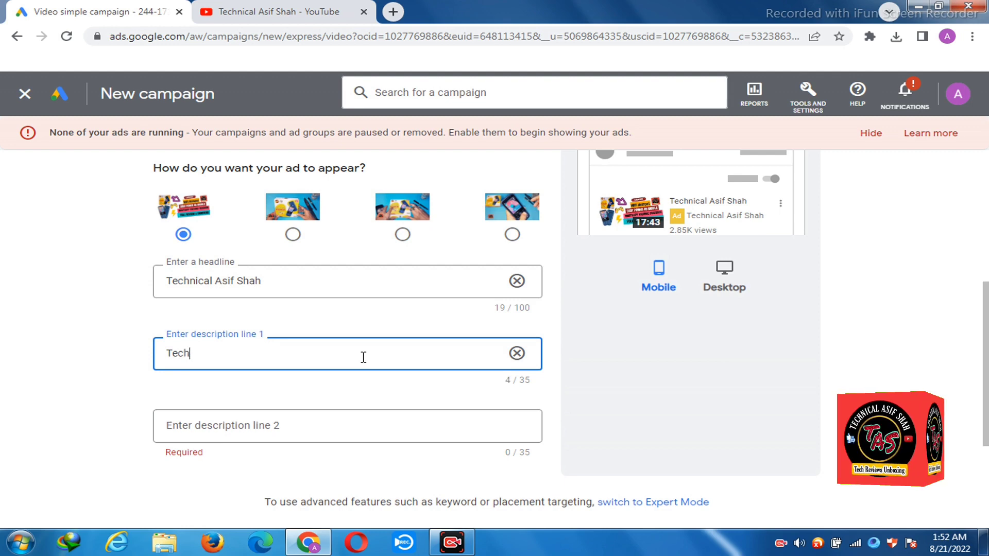
text(sUNBOXING )
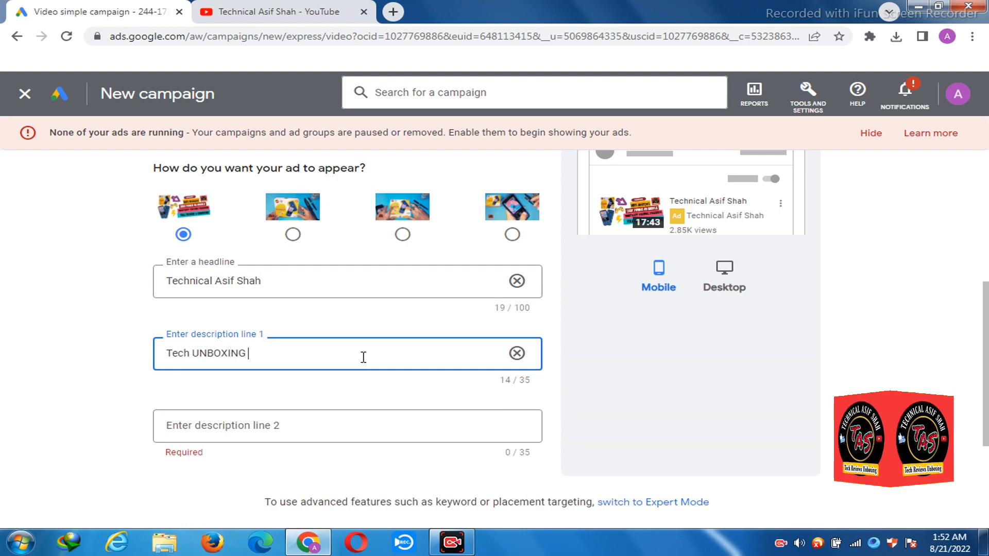
text(REV)
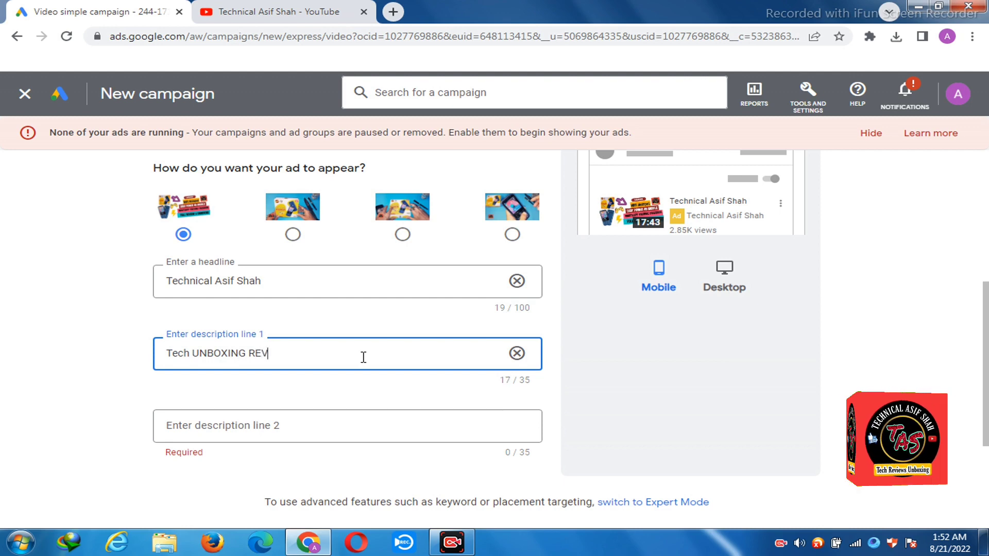
text(IEWS)
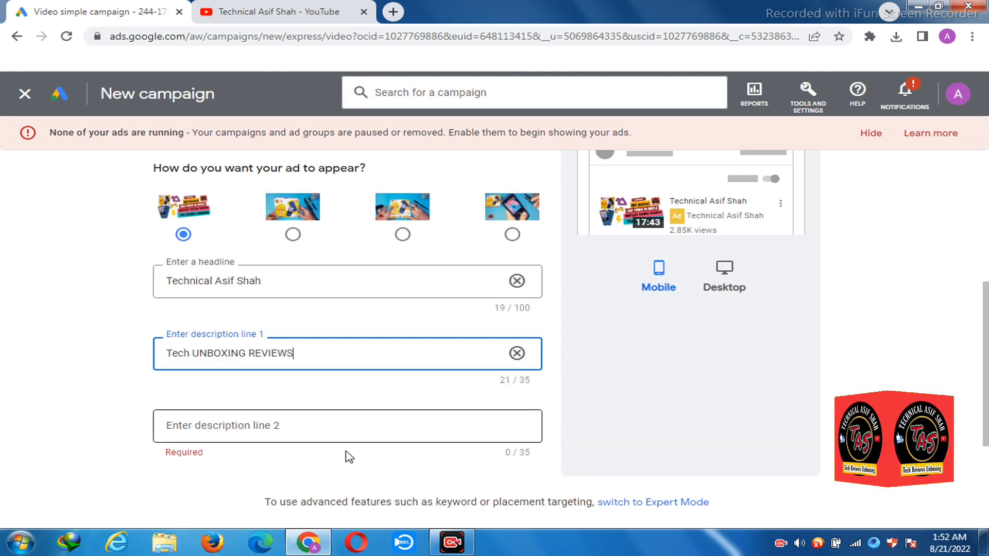
Enter "INFO TECHNICAL VIDEOS" as the ad's second description line, correcting the spacing between the words.
click(330, 423)
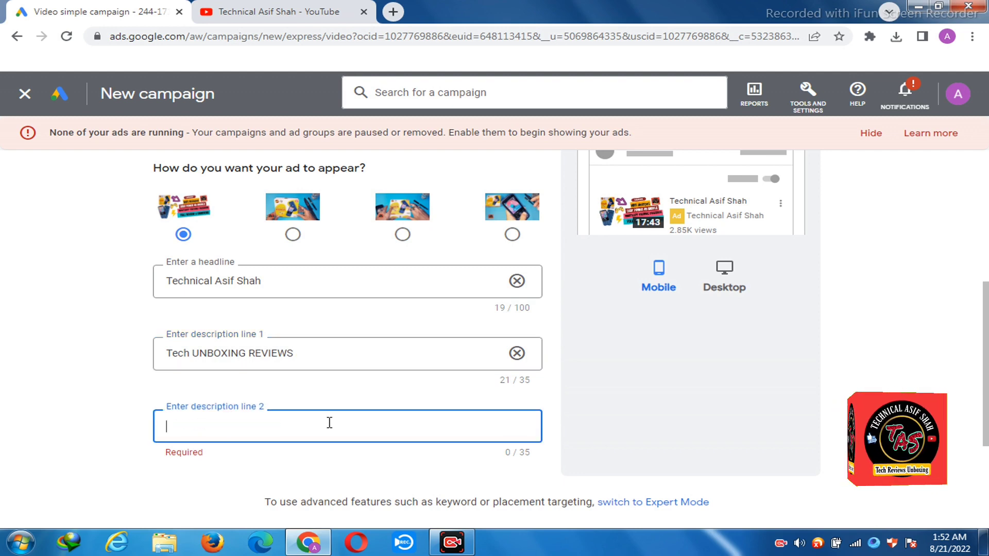
text(INFO)
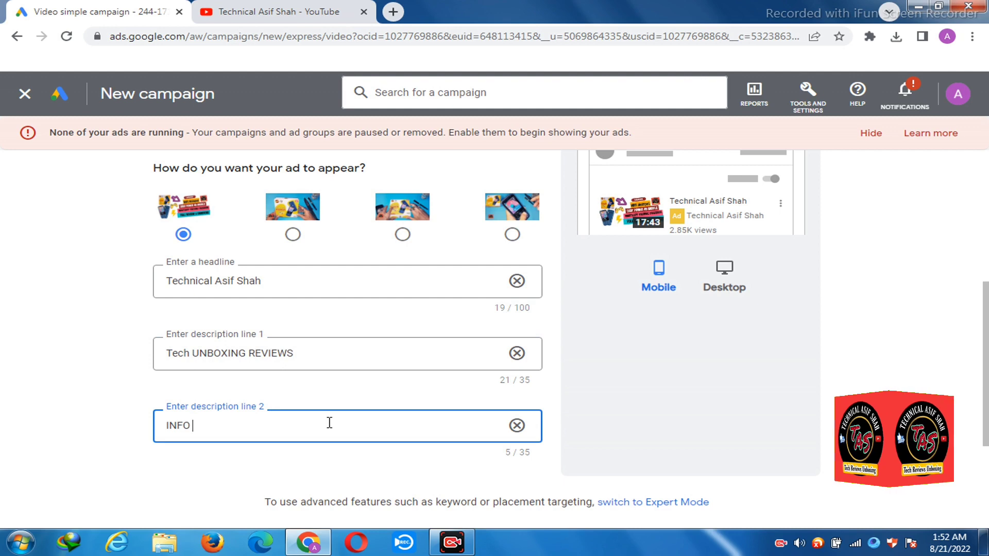
text( R)
text(TECHNI)
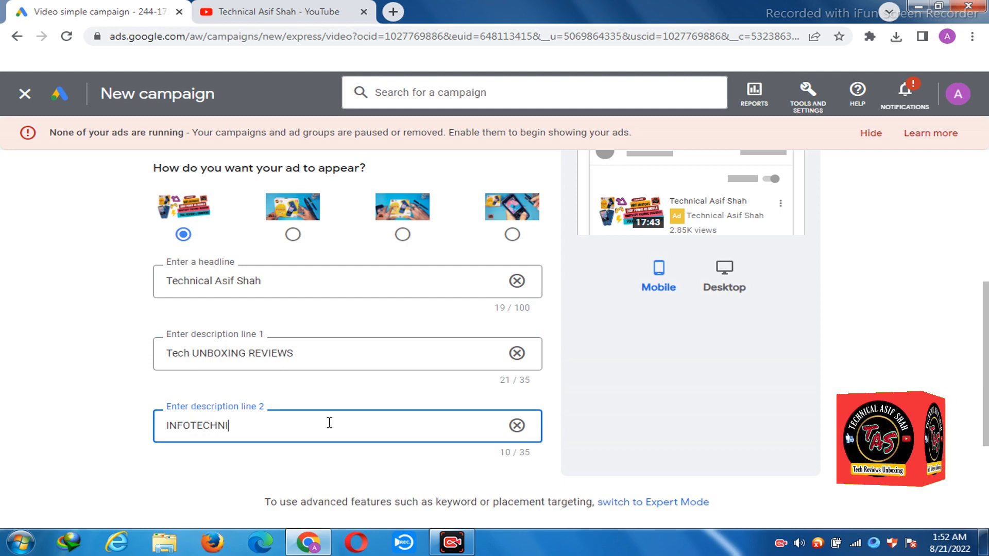
text(CAL)
click(329, 422)
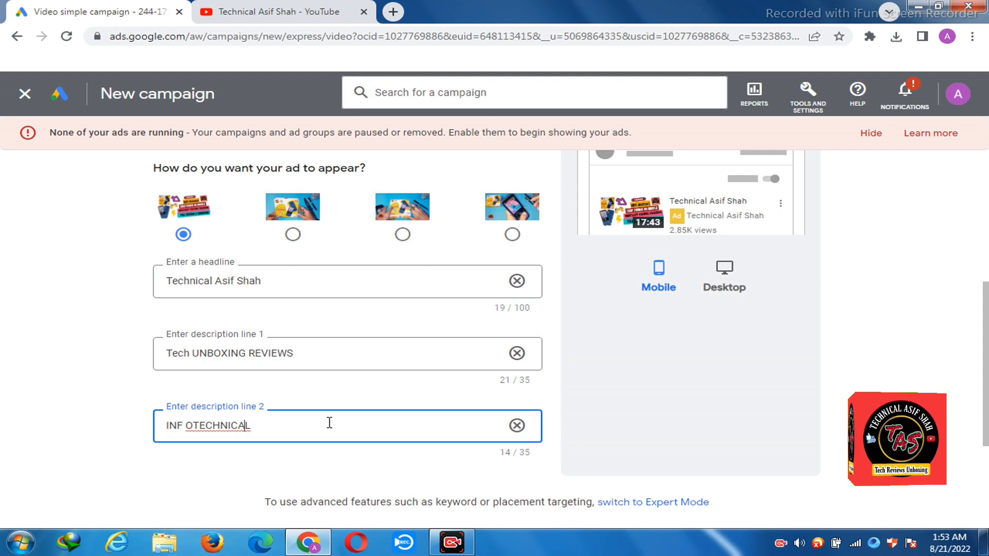
key(BackSpace)
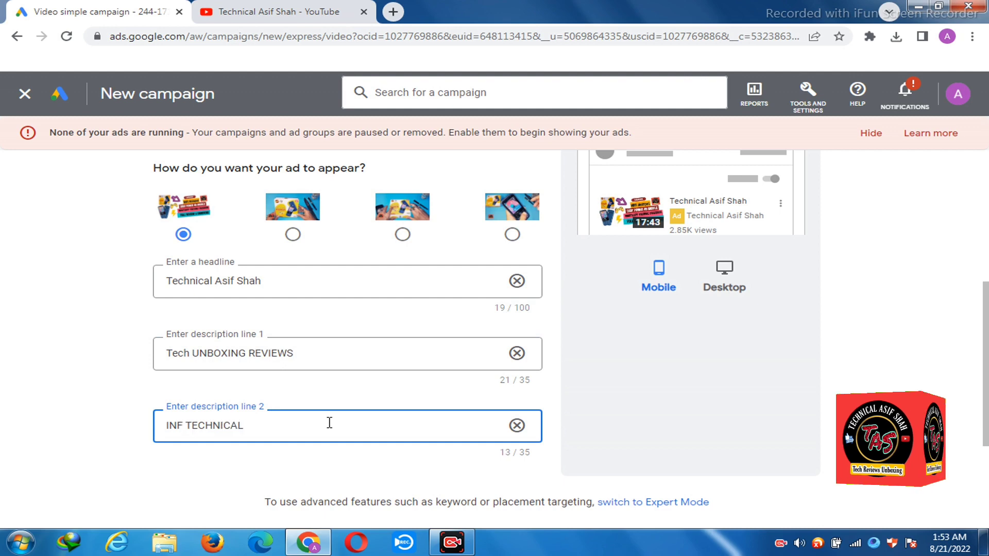
key(BackSpace)
text(O)
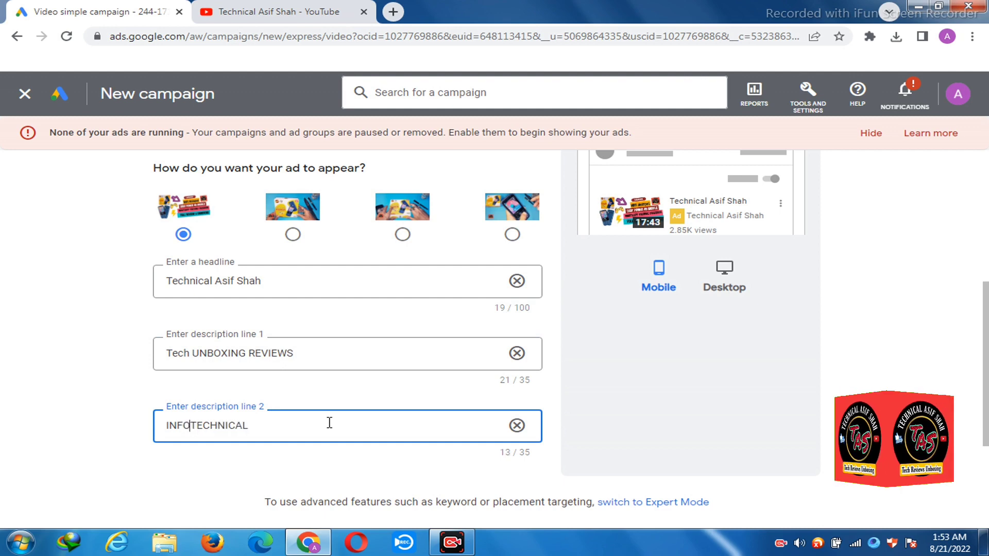
click(299, 424)
text(VIDEOS)
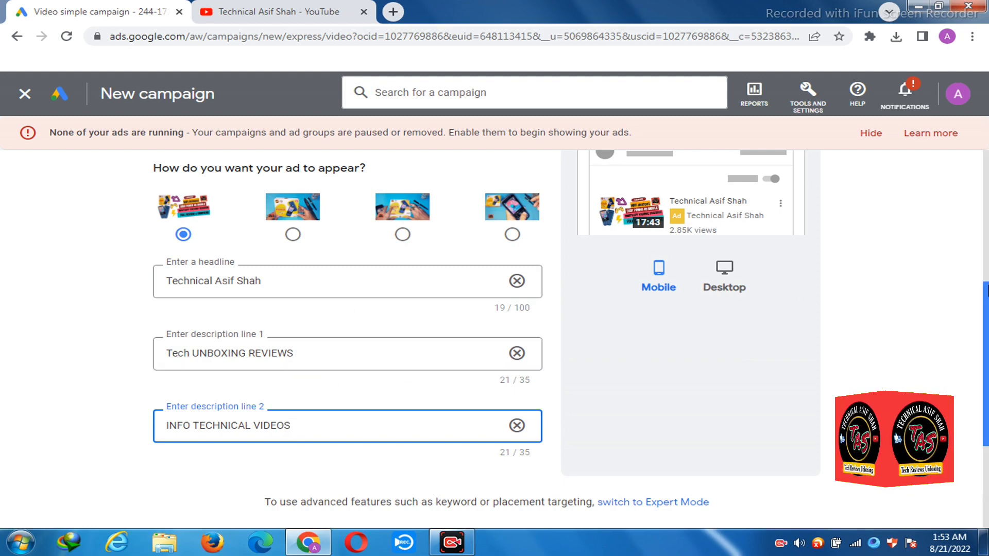
Submit the ad, opt to continue with policy review, and proceed to the customer locations and languages.
scroll(985, 297, down, 1)
drag(986, 322, 987, 381)
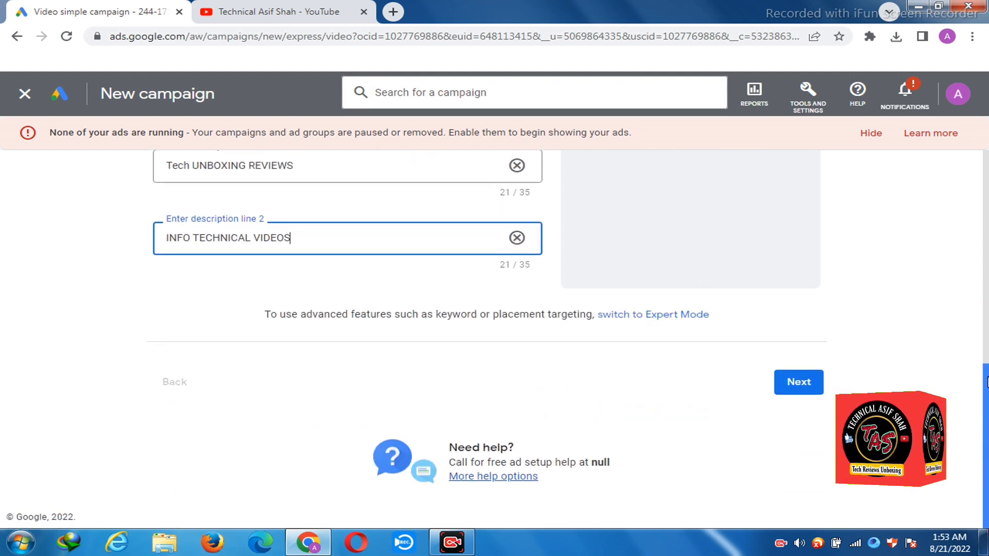
click(797, 387)
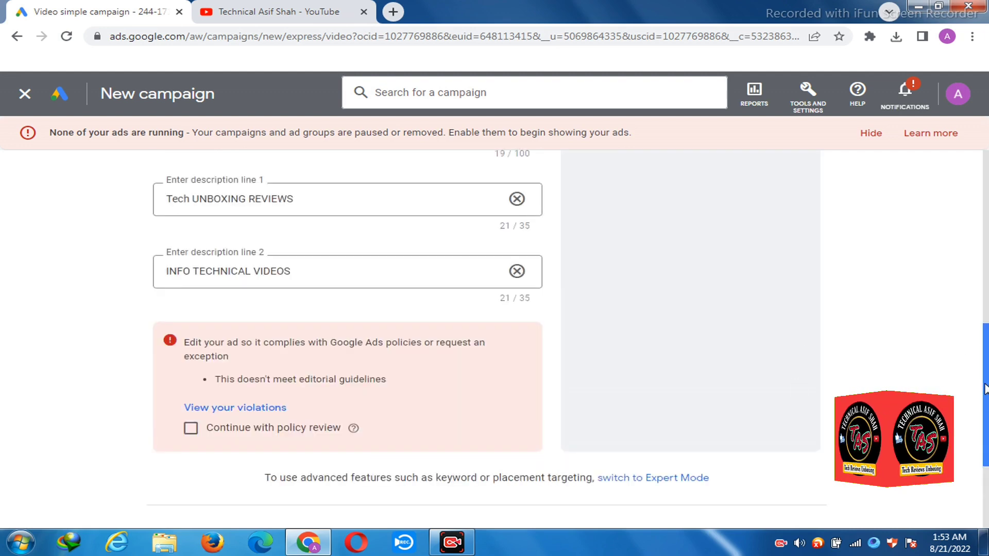
scroll(984, 389, down, 2)
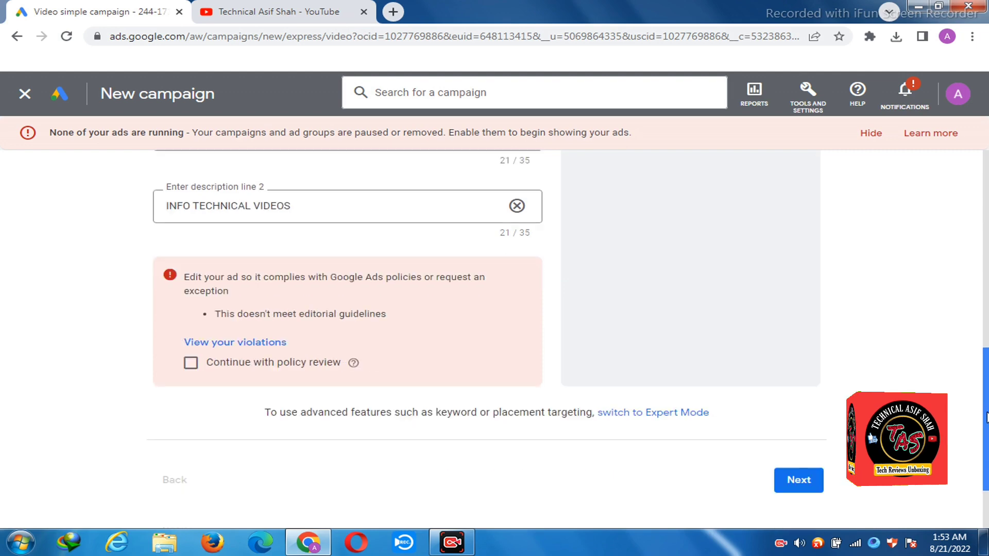
click(222, 352)
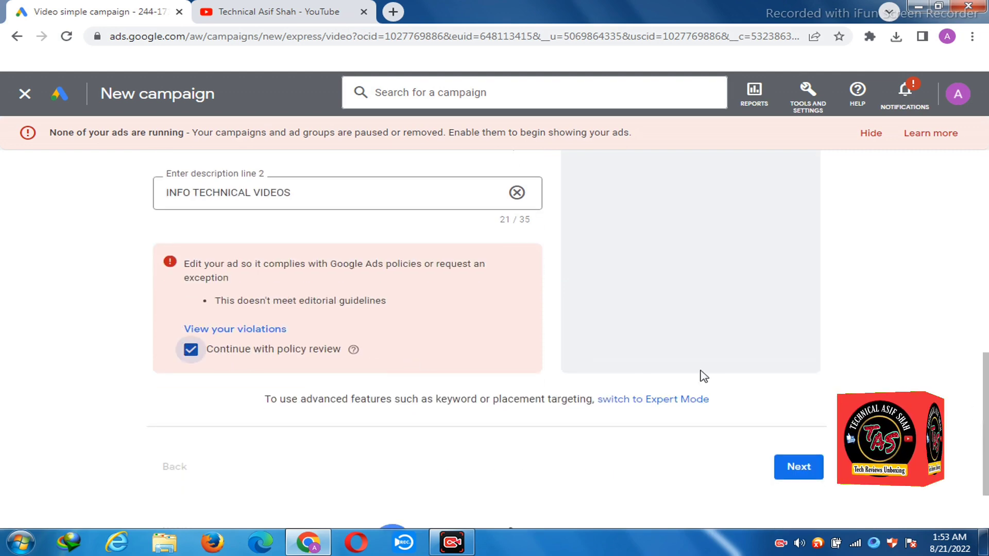
click(802, 469)
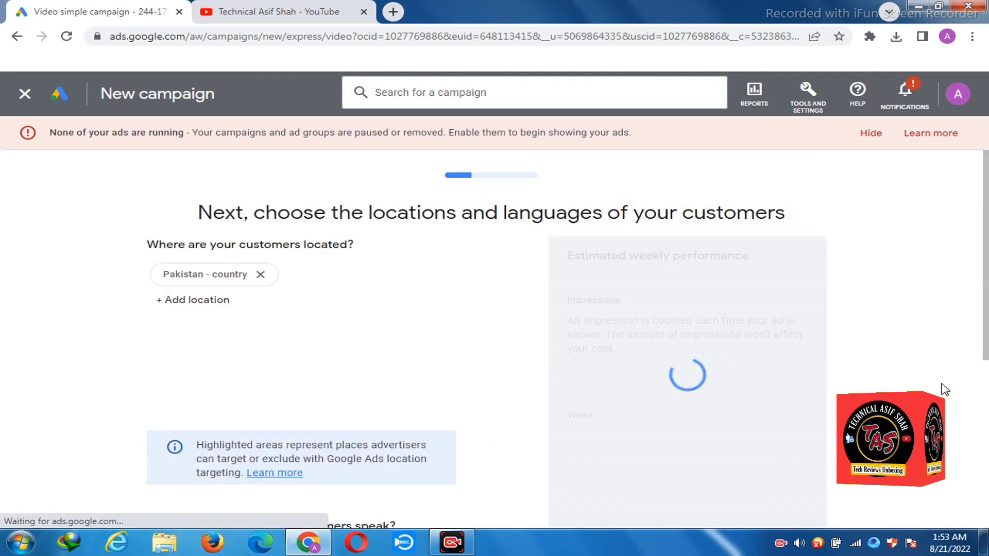
drag(986, 253, 984, 277)
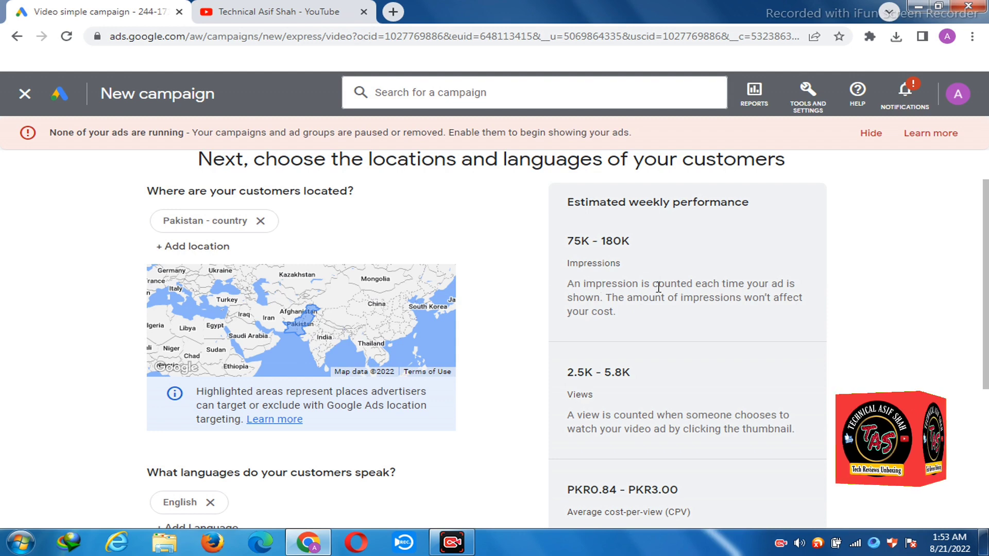
scroll(986, 283, up, 1)
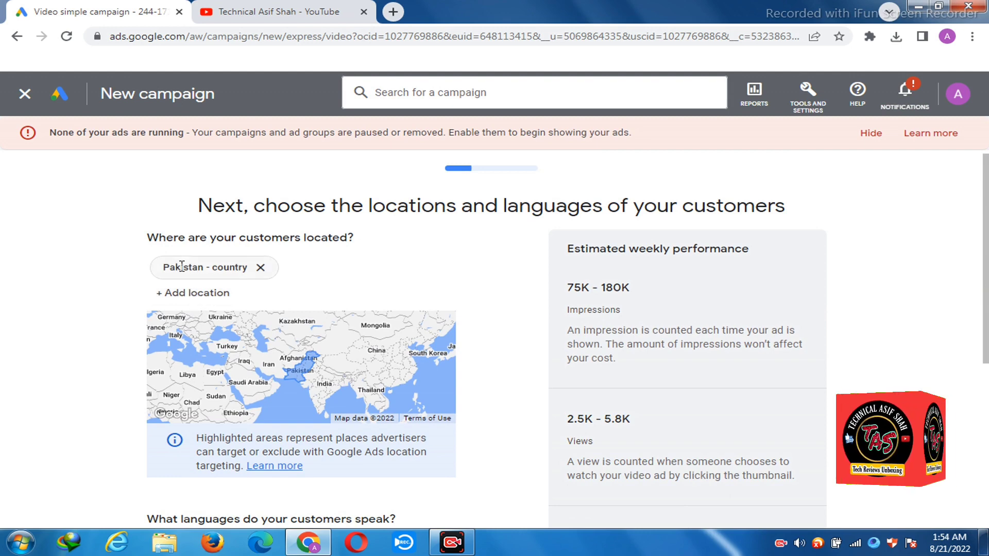
click(184, 298)
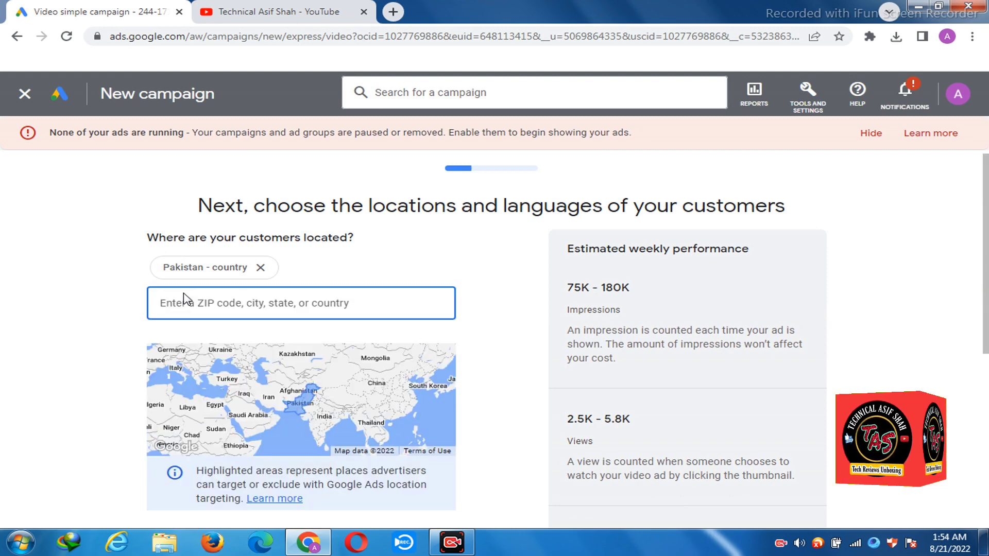
click(112, 278)
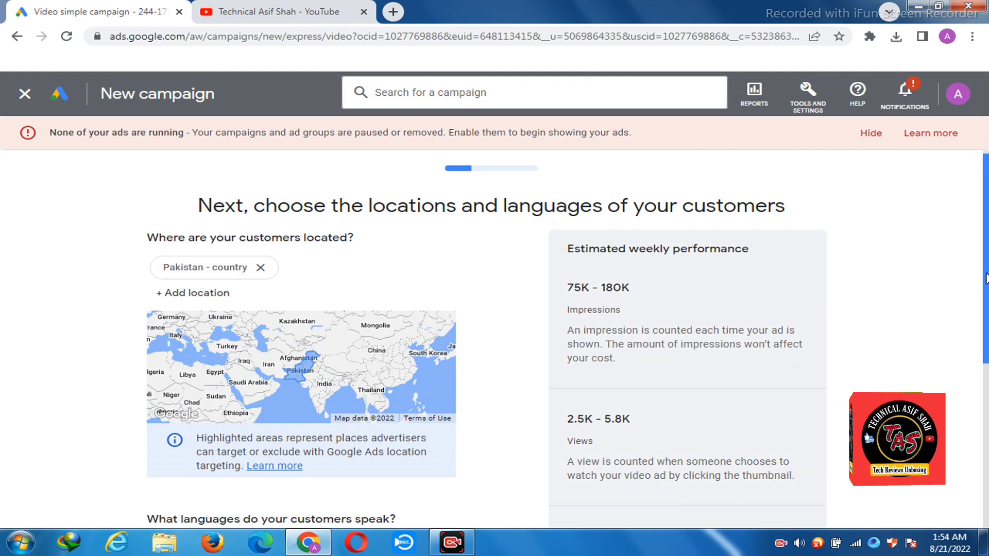
Add Urdu to the languages the customers speak and continue to the customer demographics.
drag(987, 303, 986, 420)
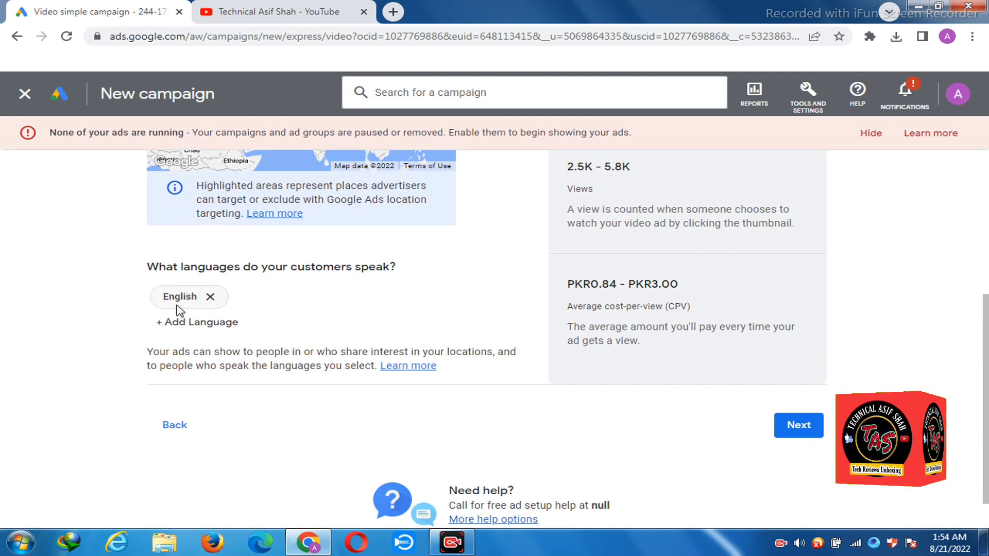
click(210, 323)
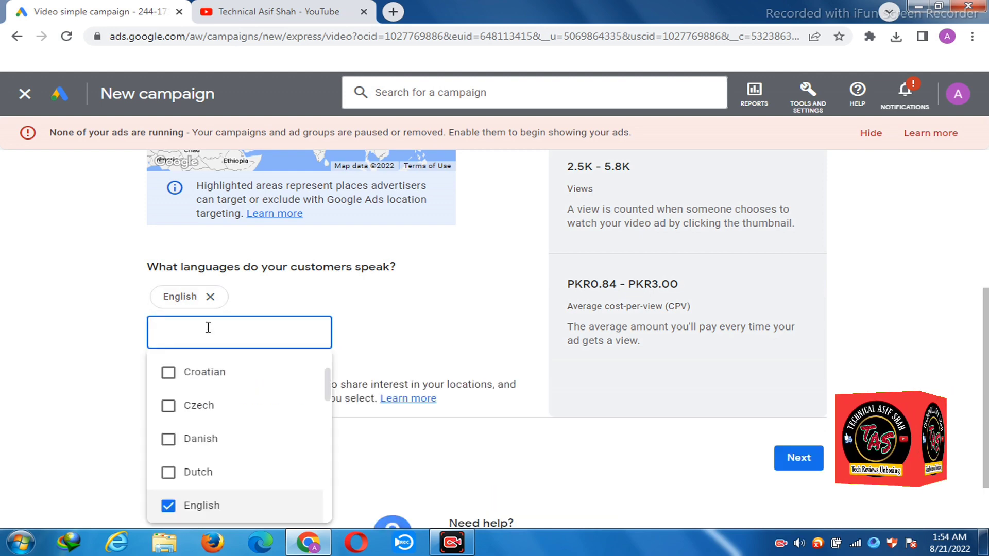
text(URDU)
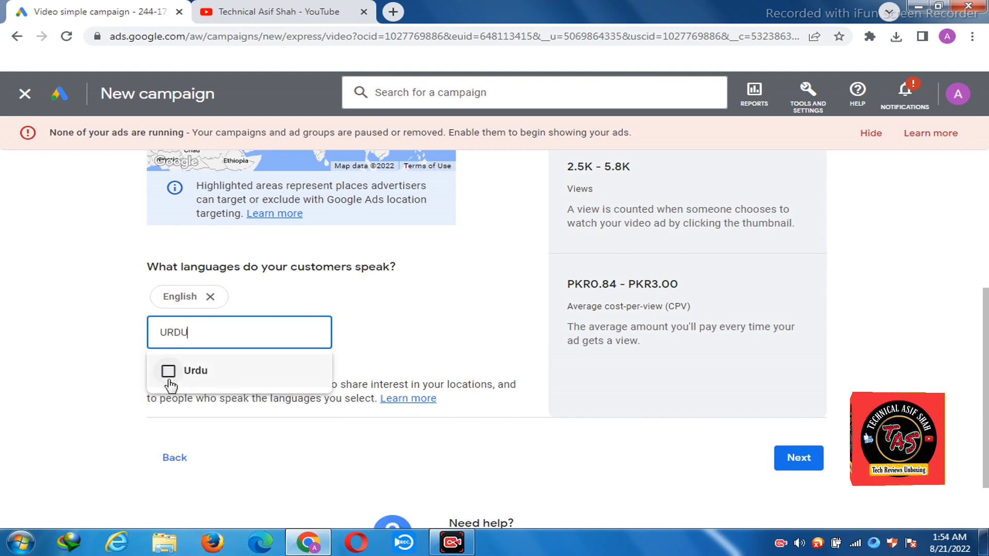
click(168, 371)
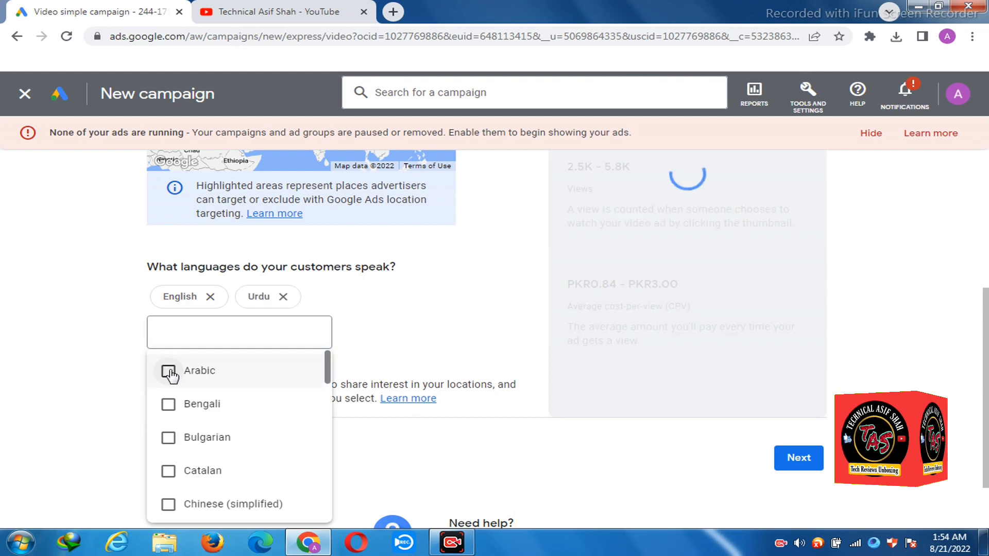
click(392, 326)
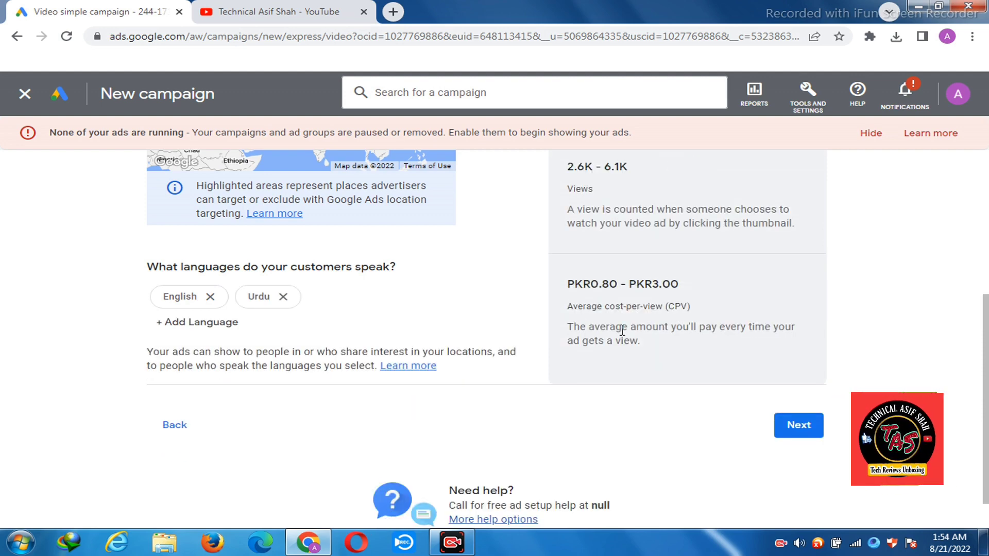
drag(987, 325, 983, 196)
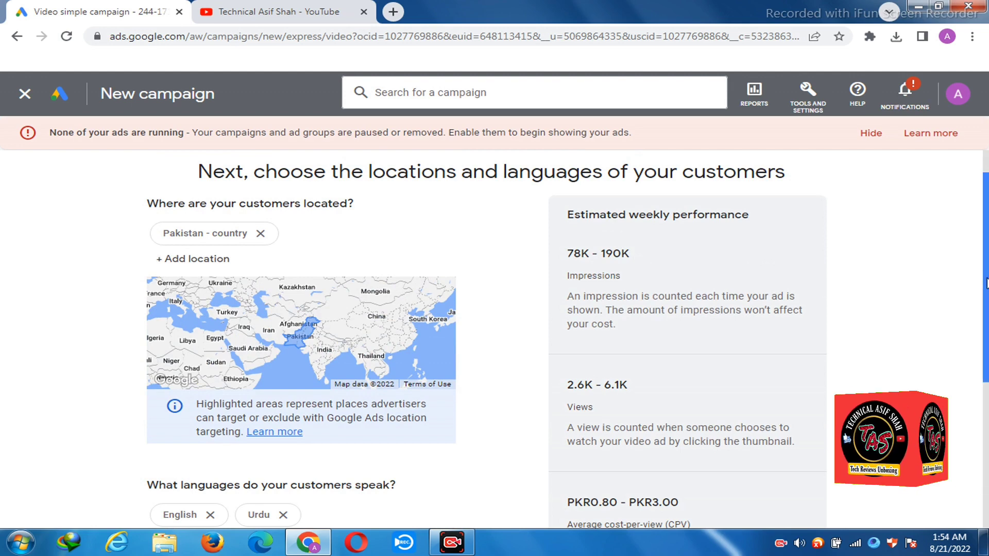
drag(985, 283, 986, 436)
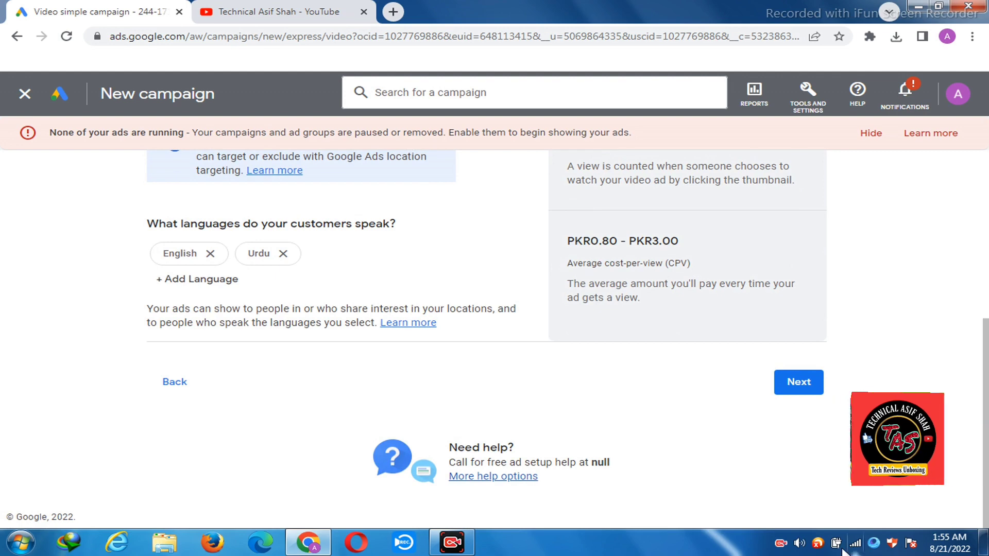
scroll(779, 340, up, 1)
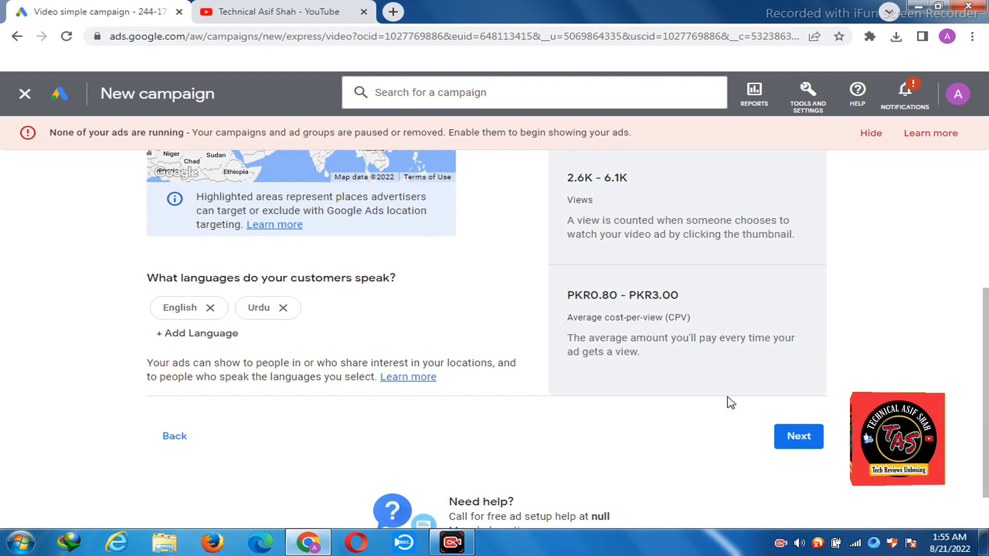
click(795, 442)
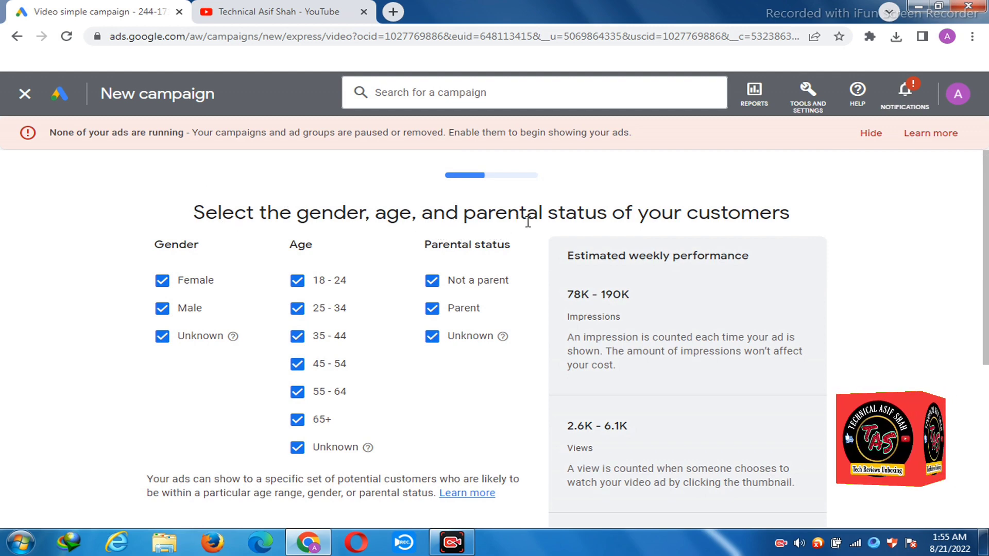
Exclude the 65+, 55 - 64 and 45 - 54 age groups from the campaign's audience.
drag(985, 253, 986, 275)
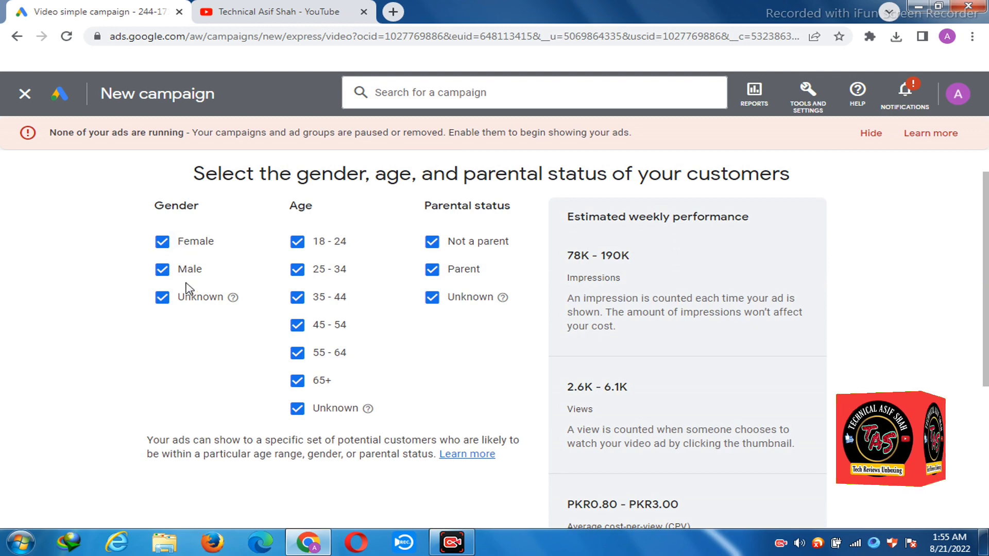
click(297, 382)
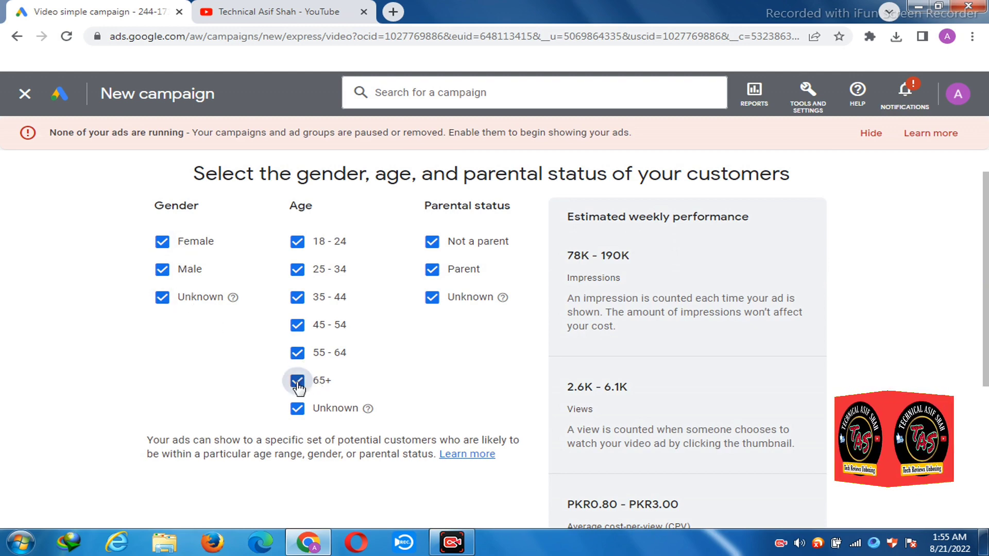
click(297, 353)
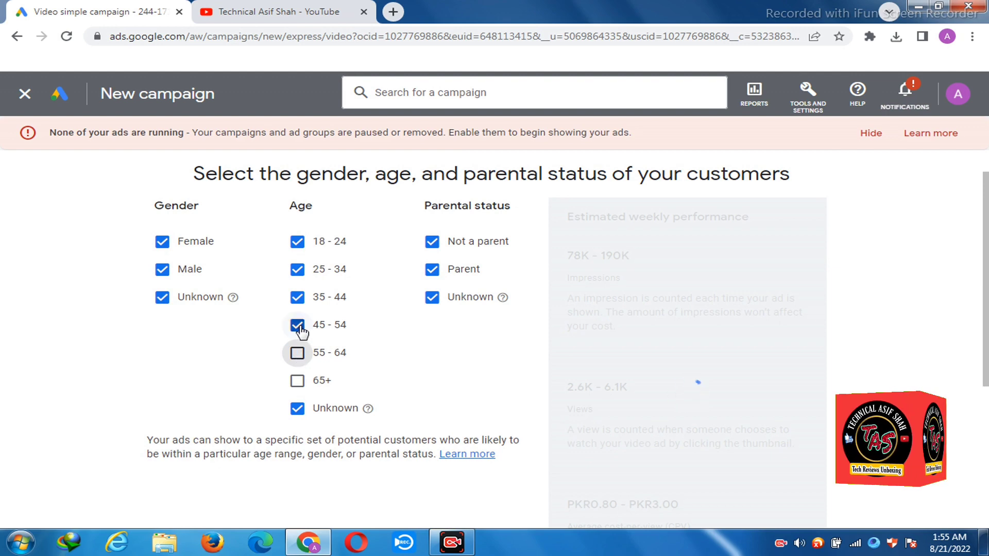
click(299, 327)
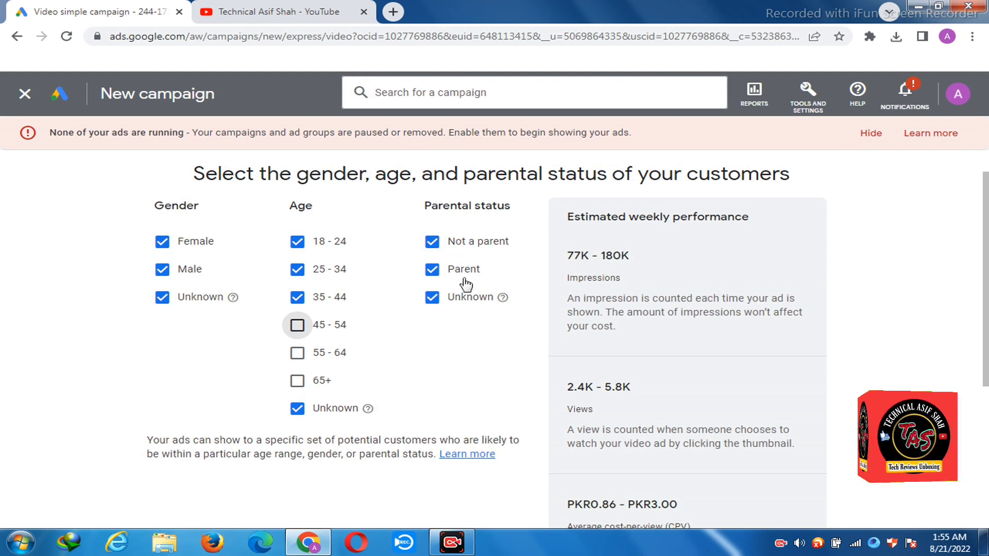
Exclude the Unknown and Parent parental statuses from the audience and continue to the customer interests.
click(473, 299)
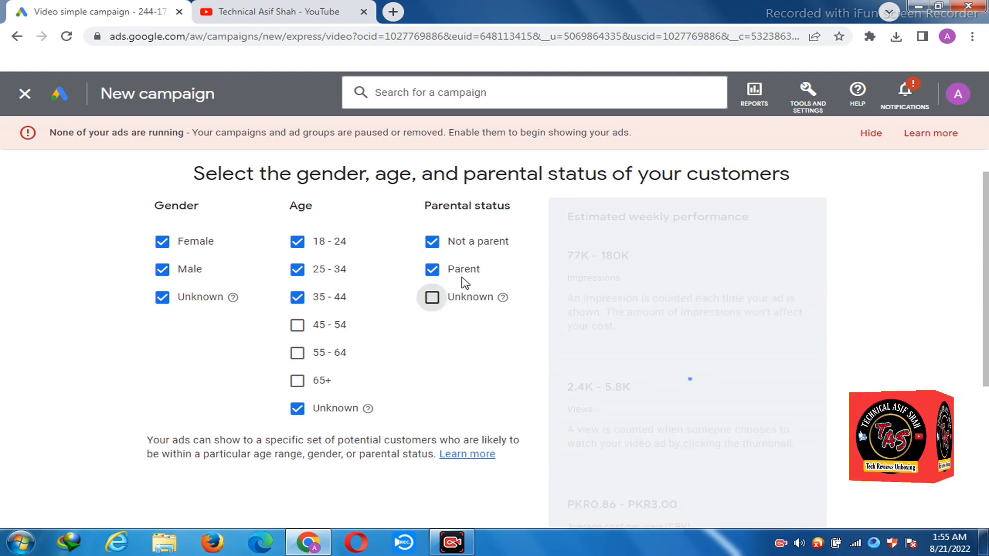
click(457, 271)
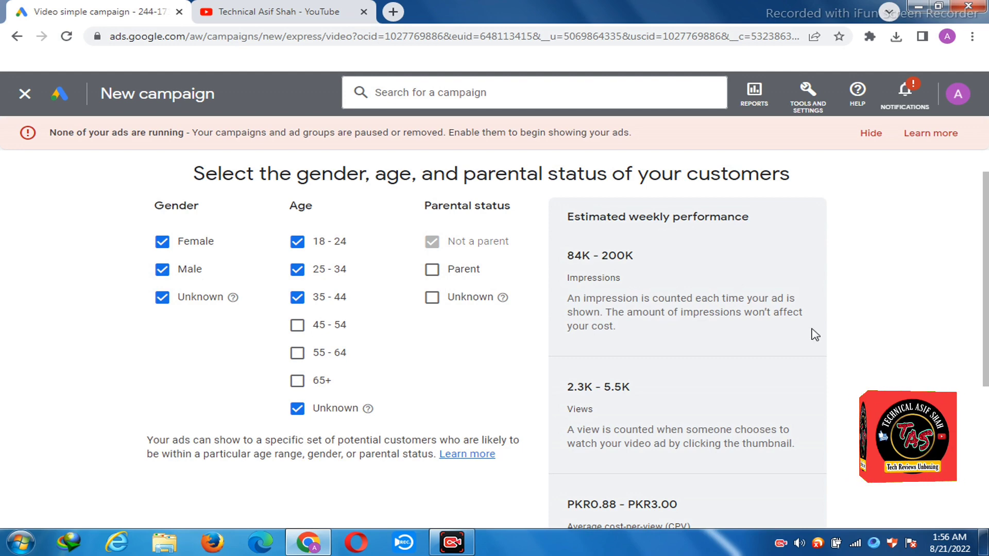
drag(986, 328, 985, 462)
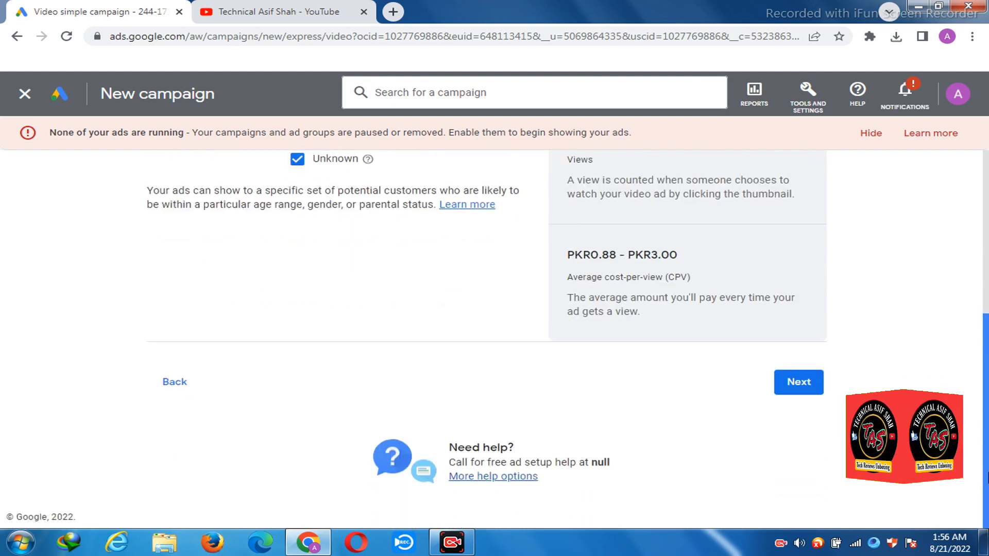
click(802, 389)
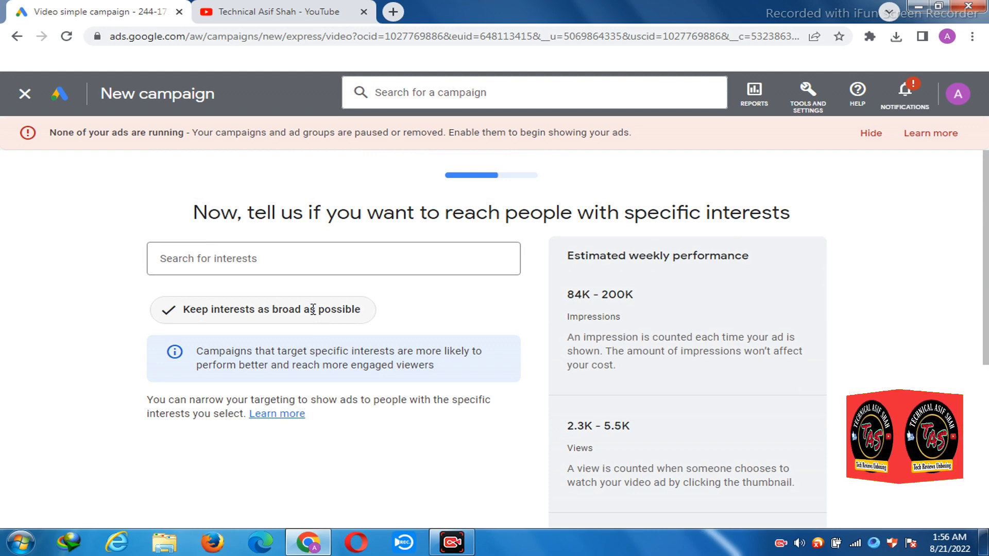
Search the interests for "TECH" and select New Technology Products, Smart Home Gadgets, technology companies and Technology News.
click(287, 263)
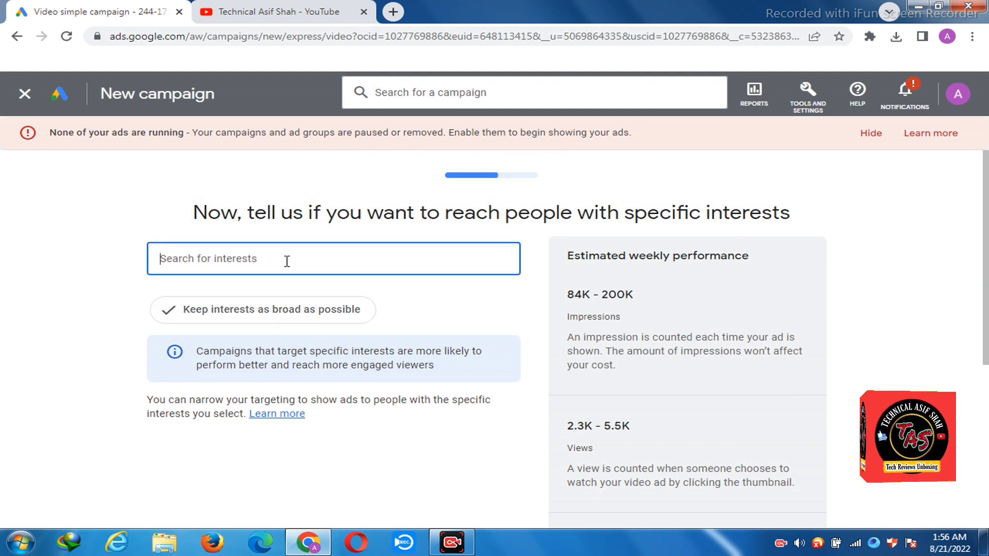
text(TECH)
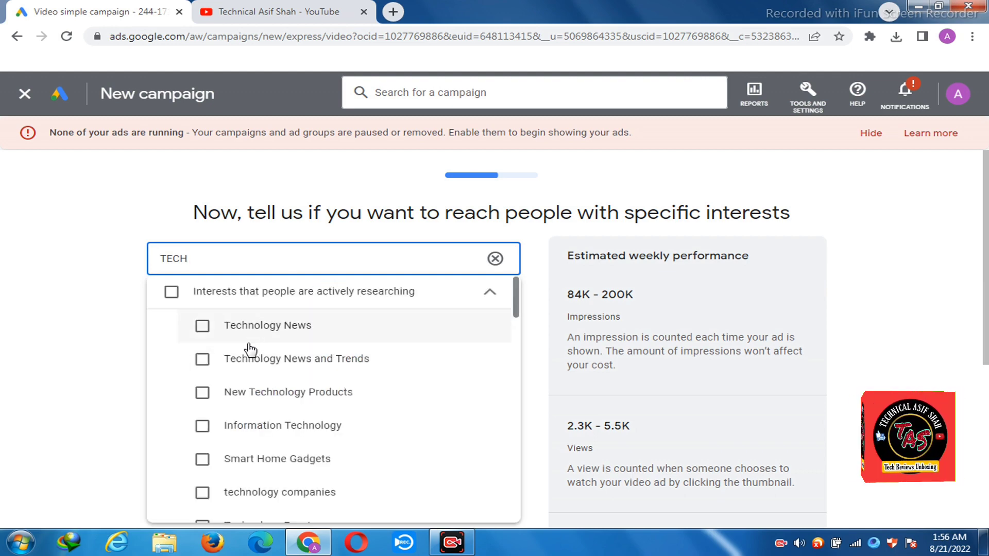
click(202, 394)
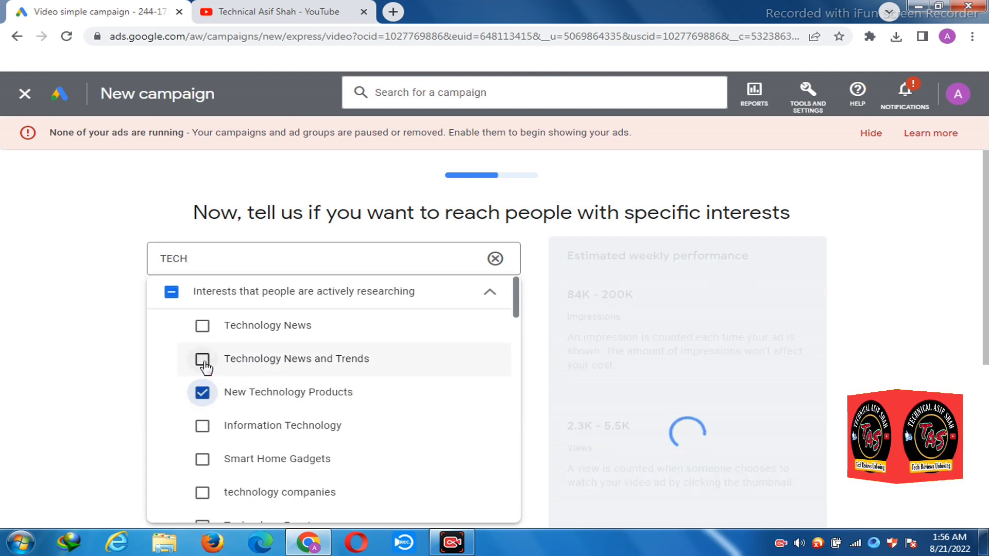
click(201, 461)
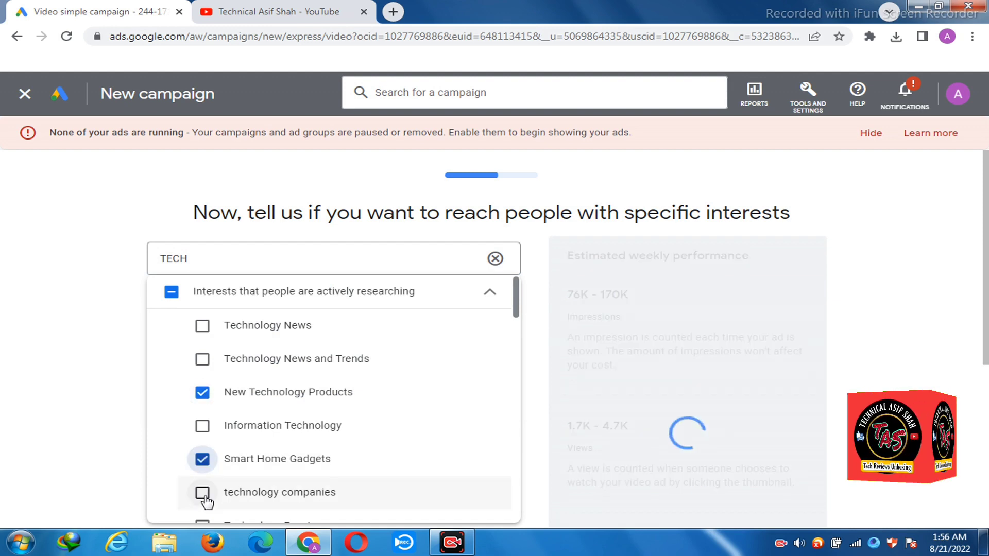
click(203, 494)
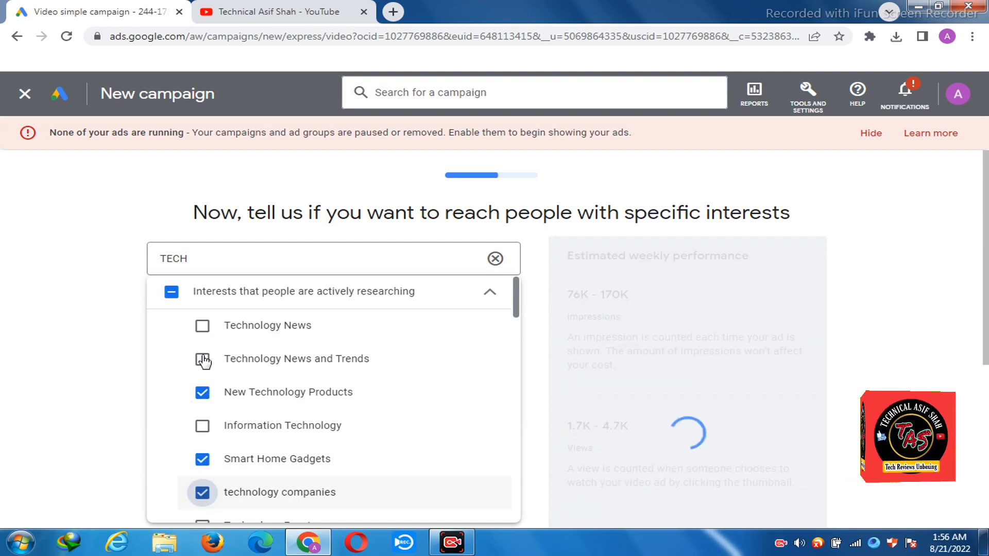
click(202, 328)
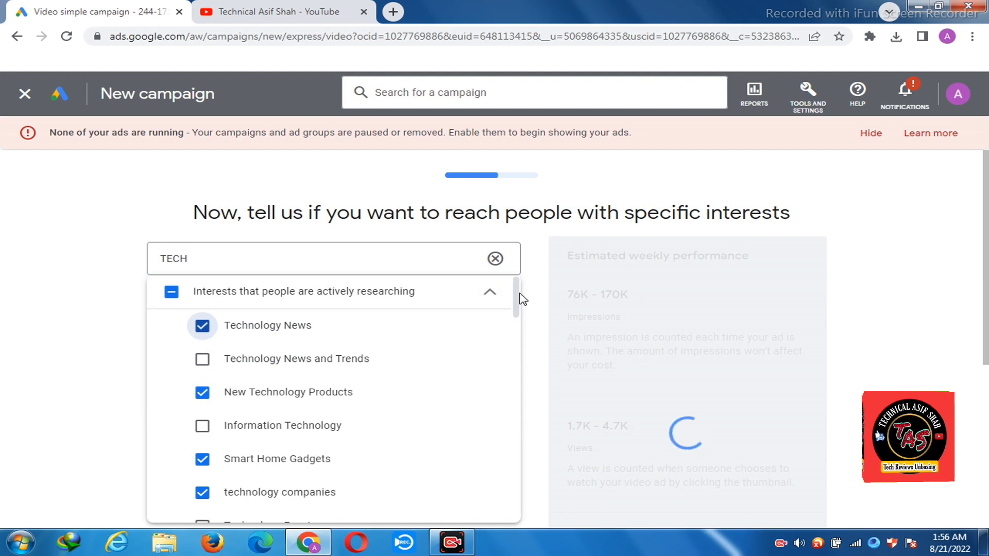
Add Technology Education, Consumer Electronics, Business Services, Business Financial Services and Automotive Electronic Components to the targeted interests.
drag(517, 296, 523, 356)
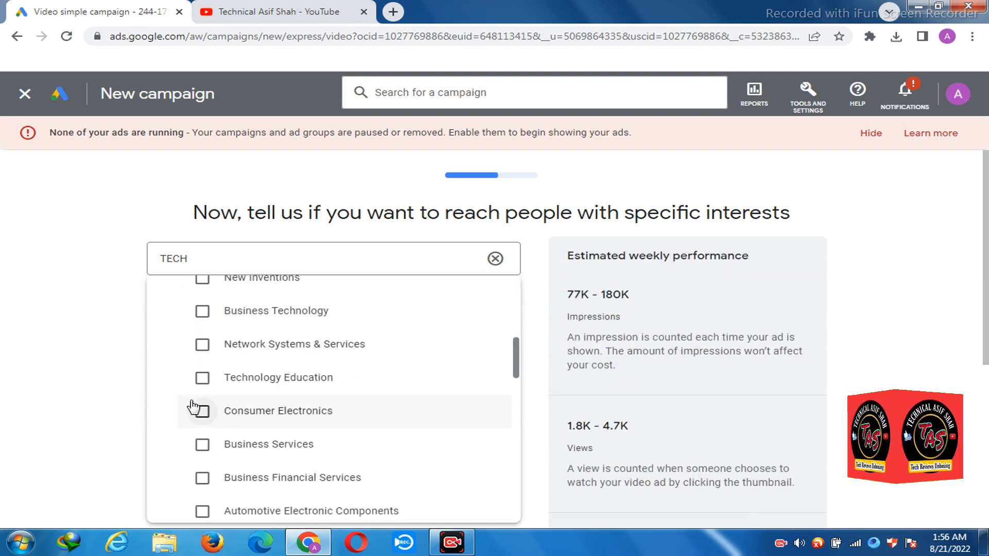
click(202, 380)
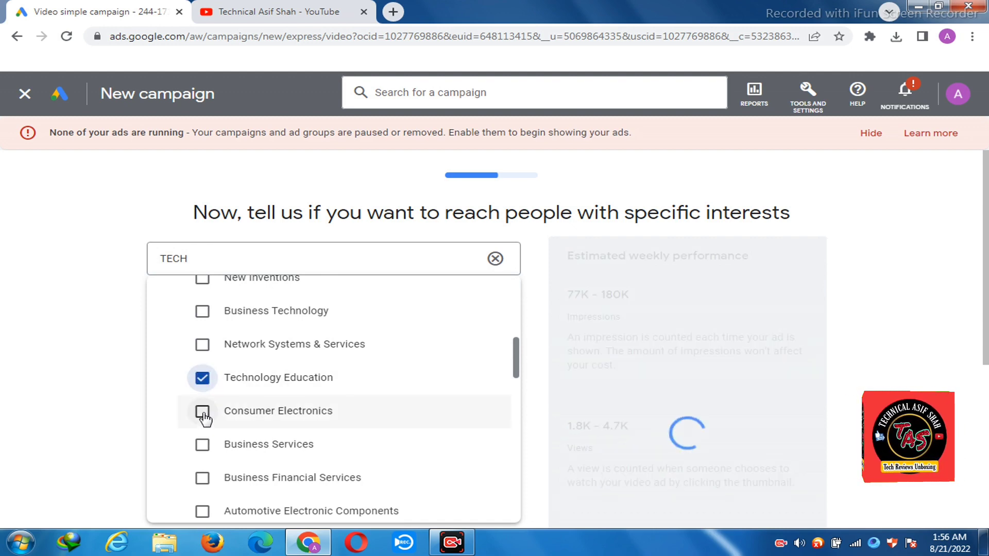
click(202, 412)
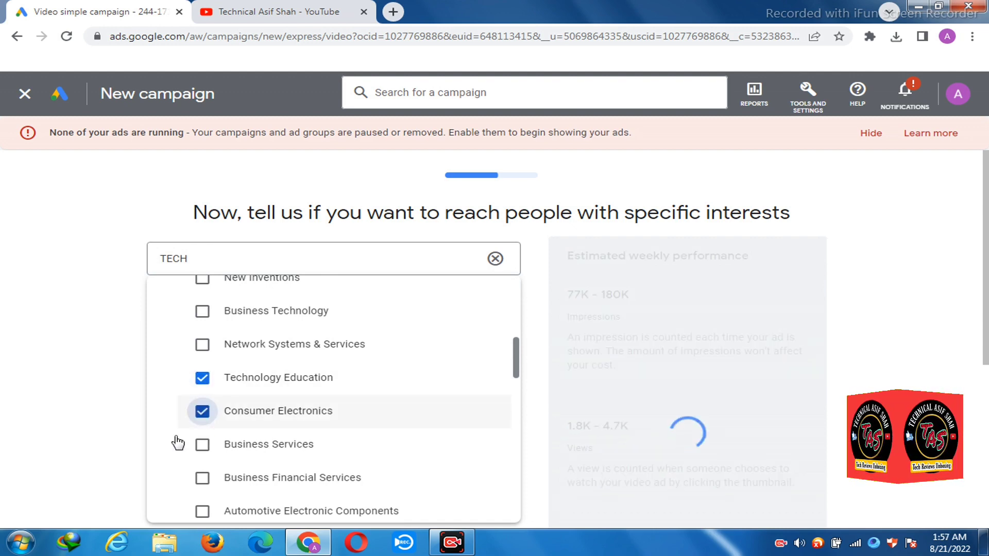
click(202, 445)
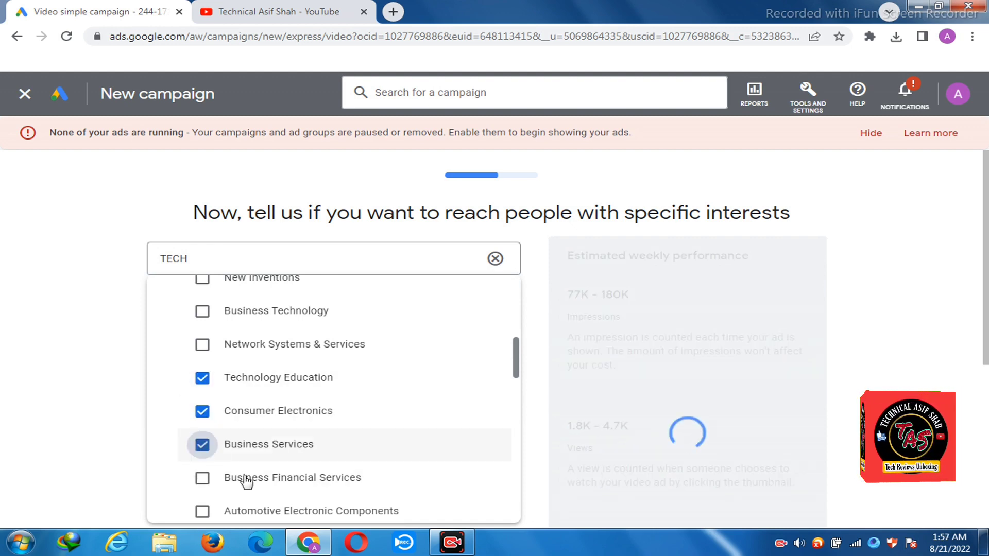
click(202, 479)
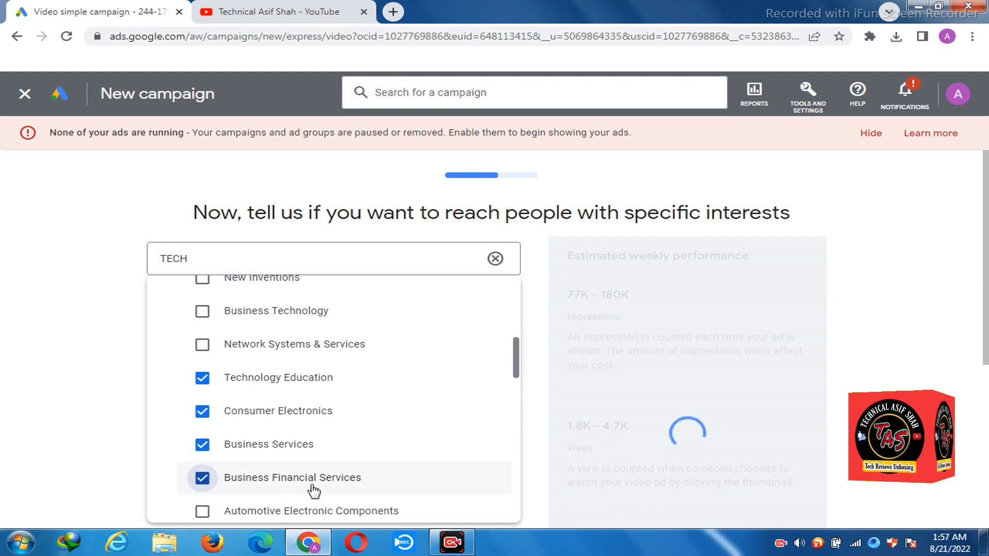
click(203, 511)
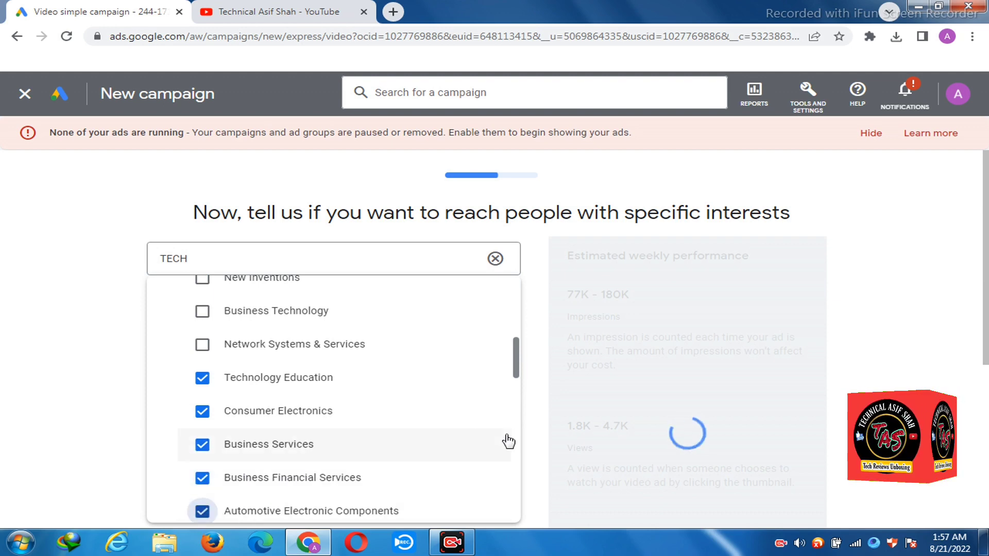
Add IT & Technical Jobs and, under People's interests and habits, Technology to the targeted interests, and close the interest list.
scroll(522, 412, down, 2)
scroll(520, 412, down, 2)
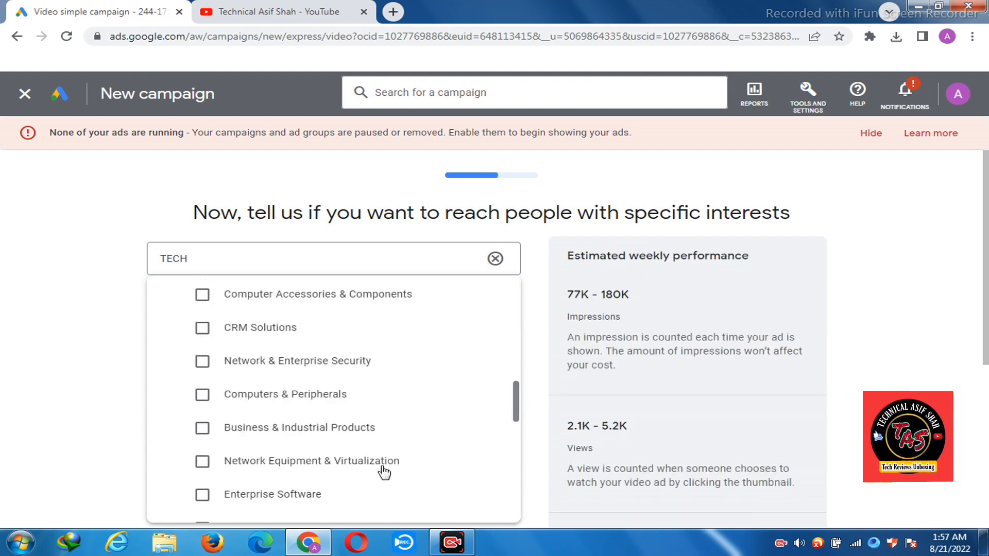
click(204, 497)
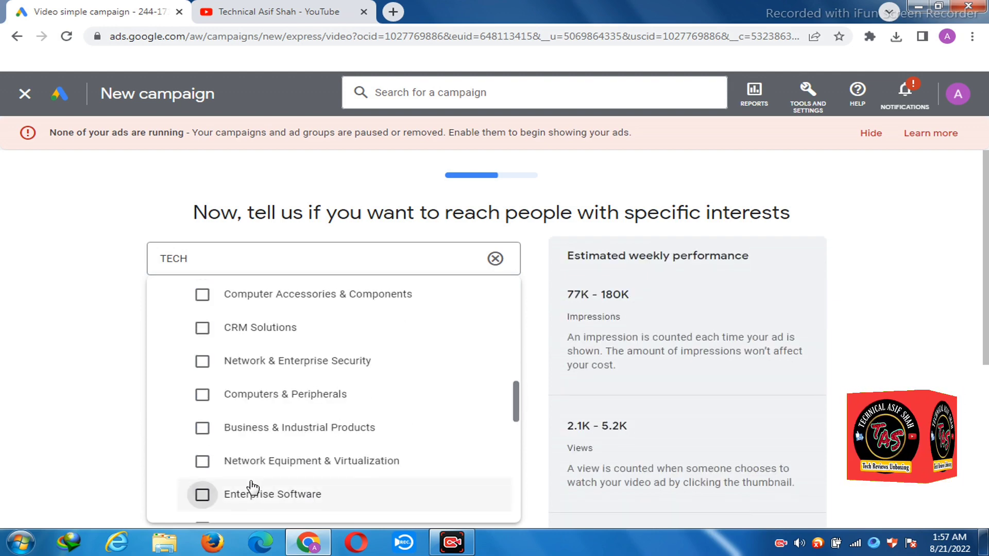
scroll(520, 412, down, 4)
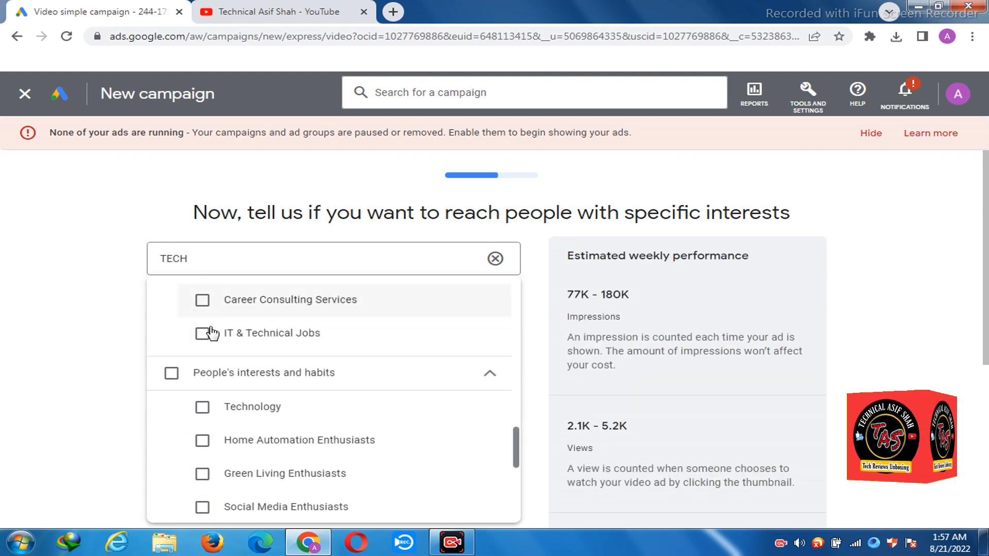
click(202, 407)
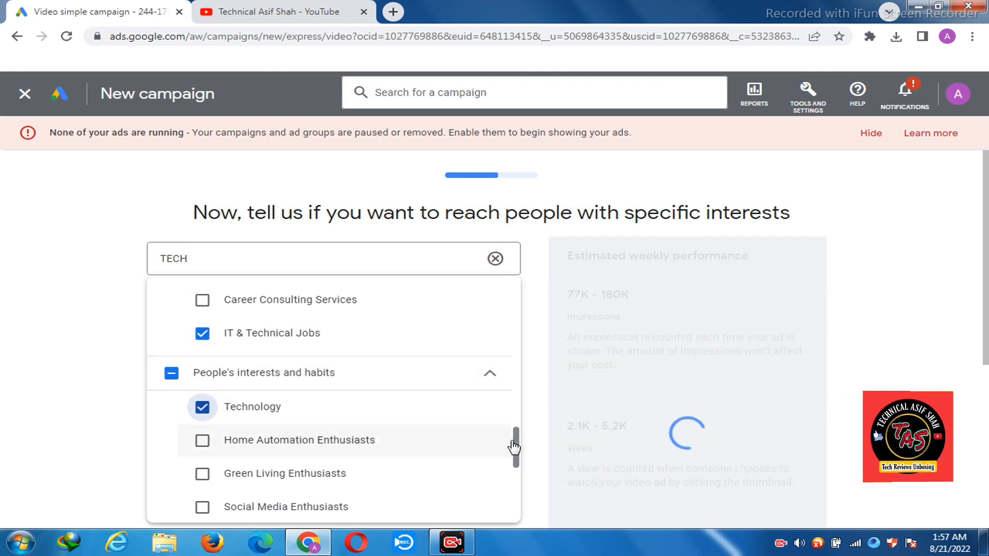
drag(514, 451, 521, 502)
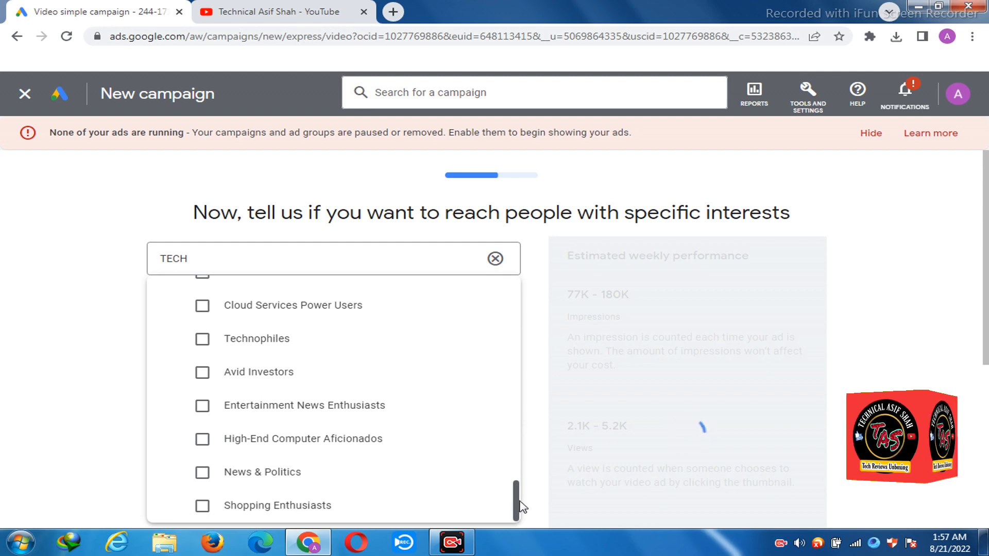
click(133, 457)
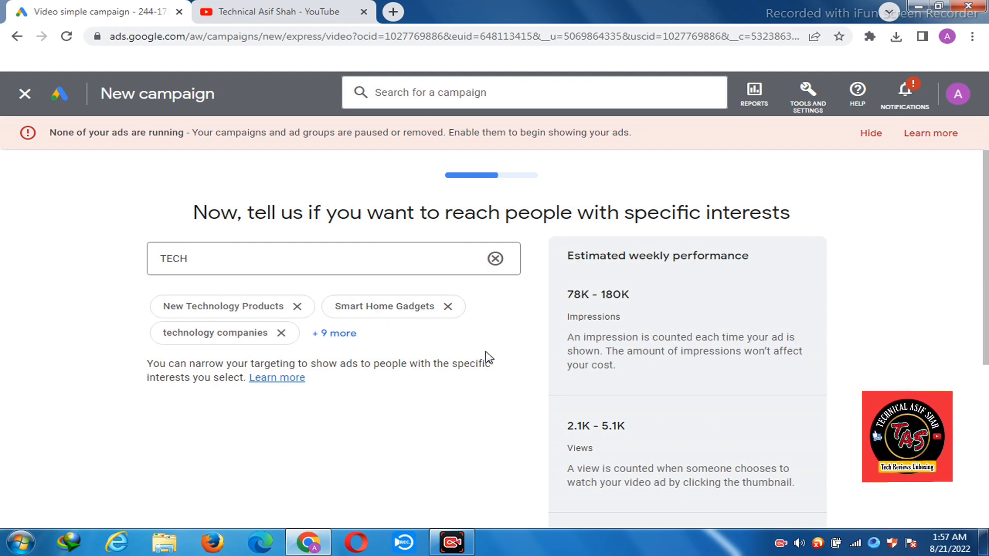
Accept the selected interests and continue to the campaign budget.
mouse_move(986, 333)
mouse_down()
mouse_move(986, 407)
mouse_move(978, 345)
mouse_up()
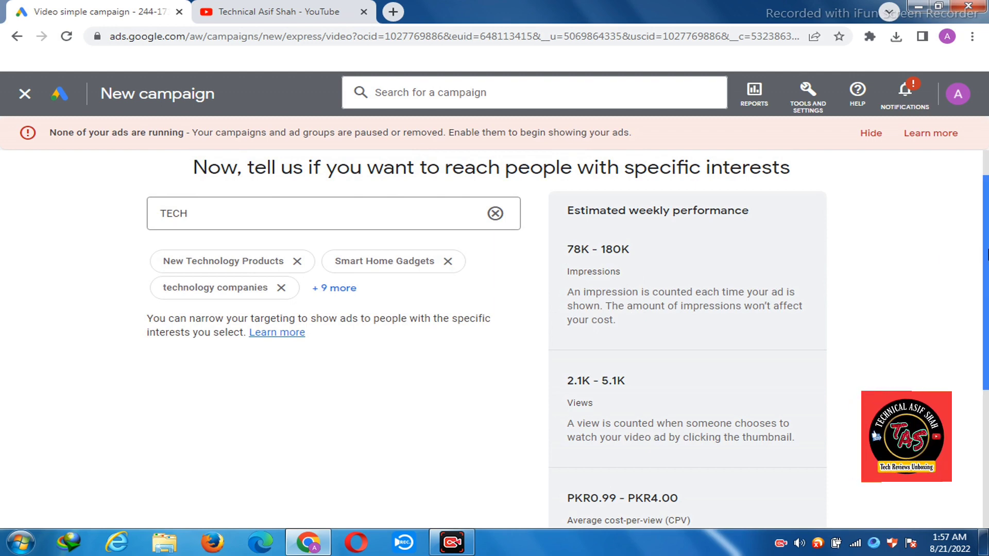
drag(986, 263, 979, 134)
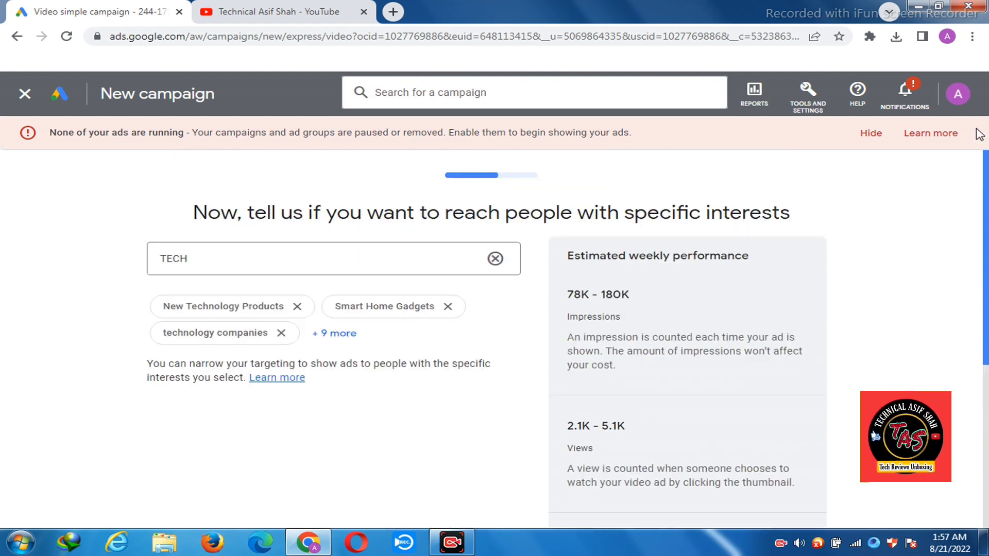
scroll(987, 221, down, 5)
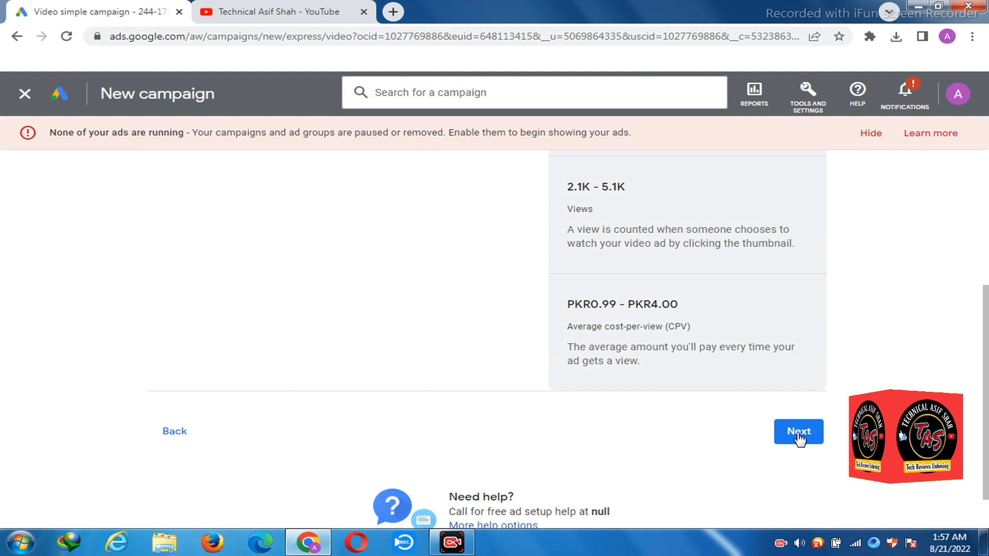
click(797, 431)
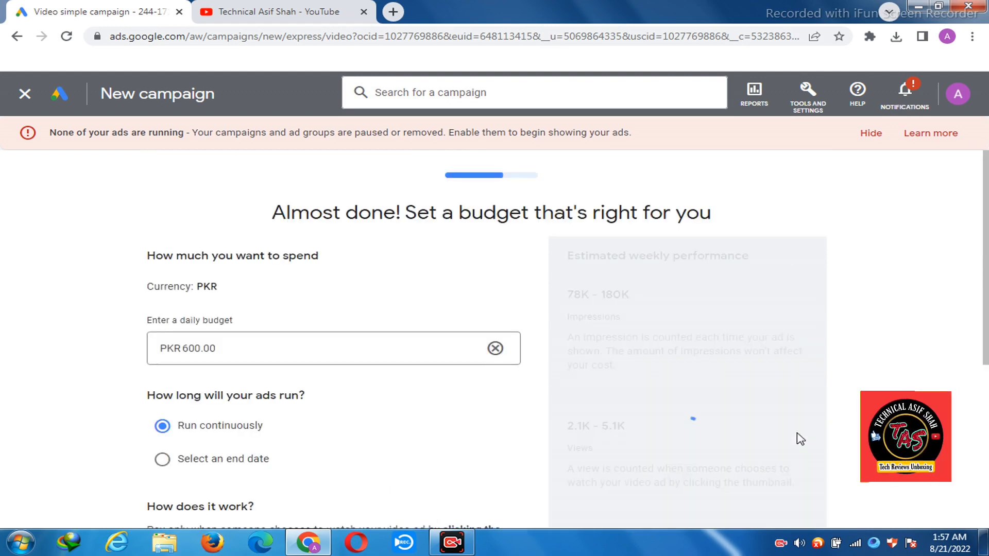
Set the ads to stop on an end date instead of running continuously, keeping Sep 4, 2022.
scroll(984, 263, down, 1)
scroll(984, 263, up, 1)
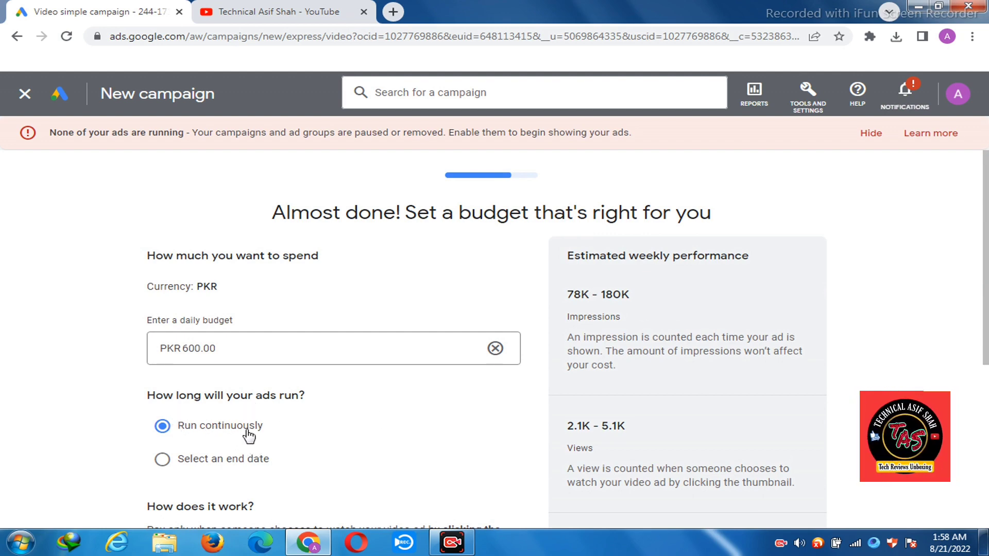
click(163, 460)
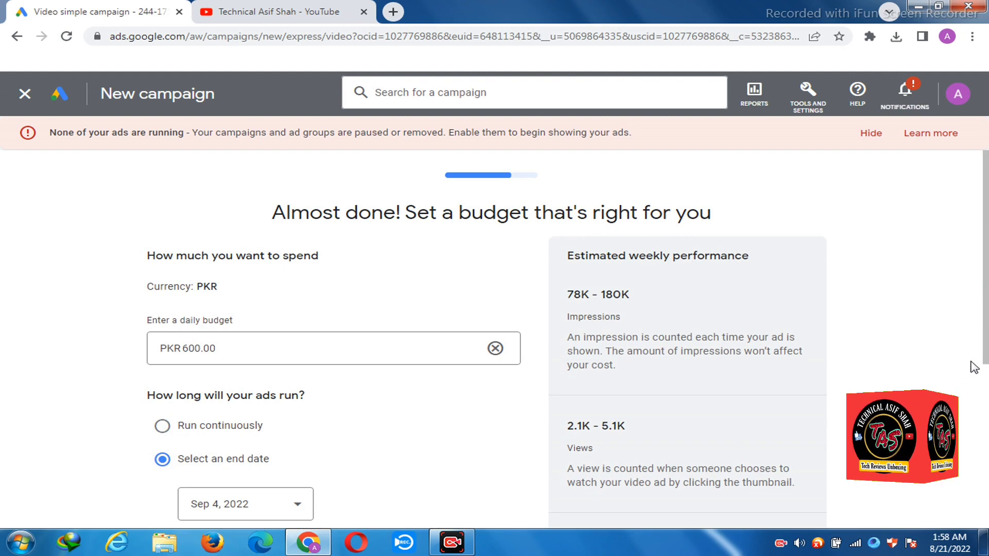
scroll(692, 465, down, 2)
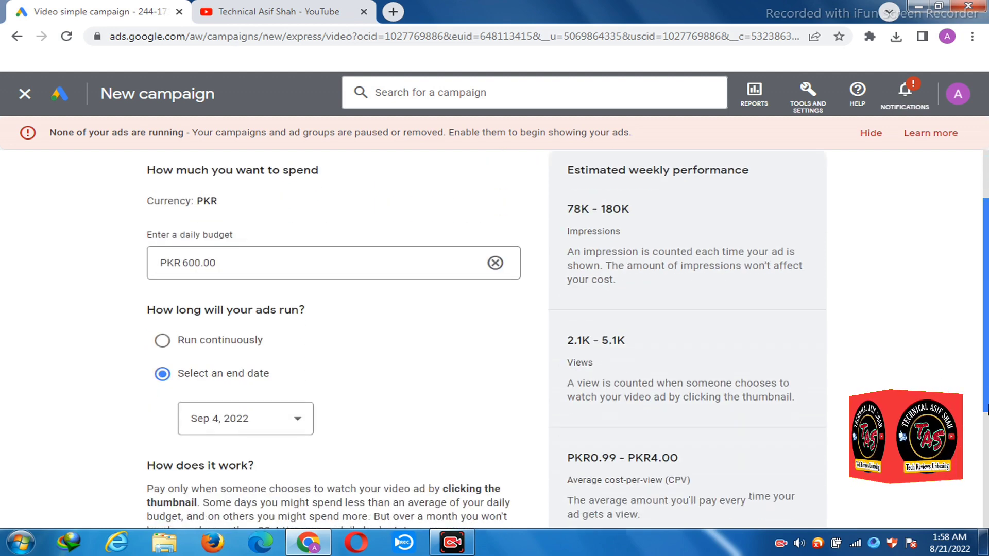
click(298, 414)
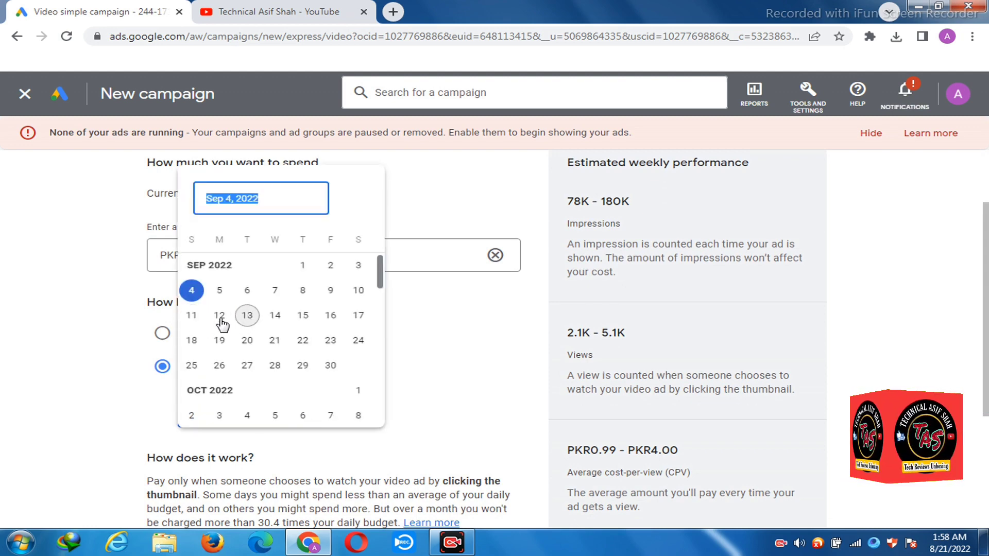
click(133, 446)
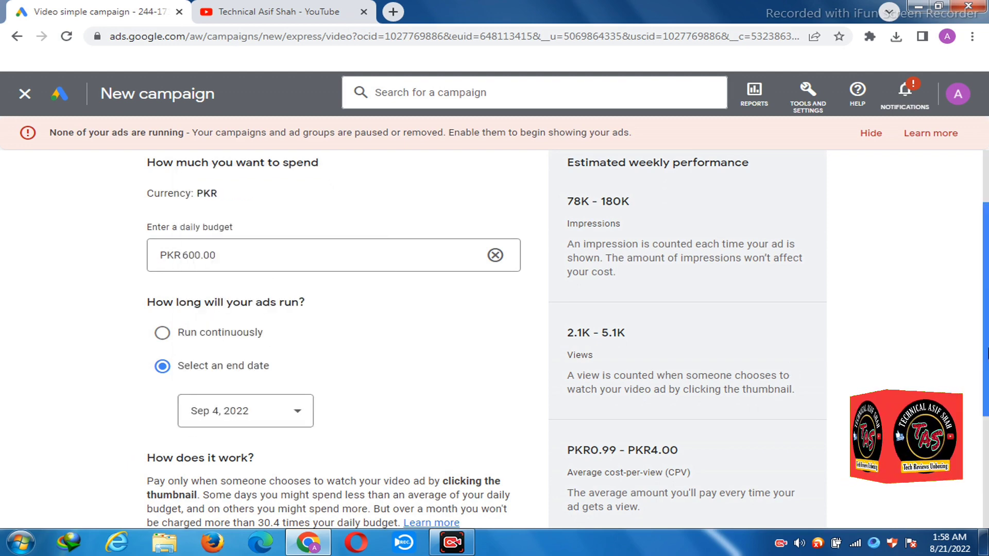
scroll(927, 367, down, 2)
scroll(987, 421, down, 1)
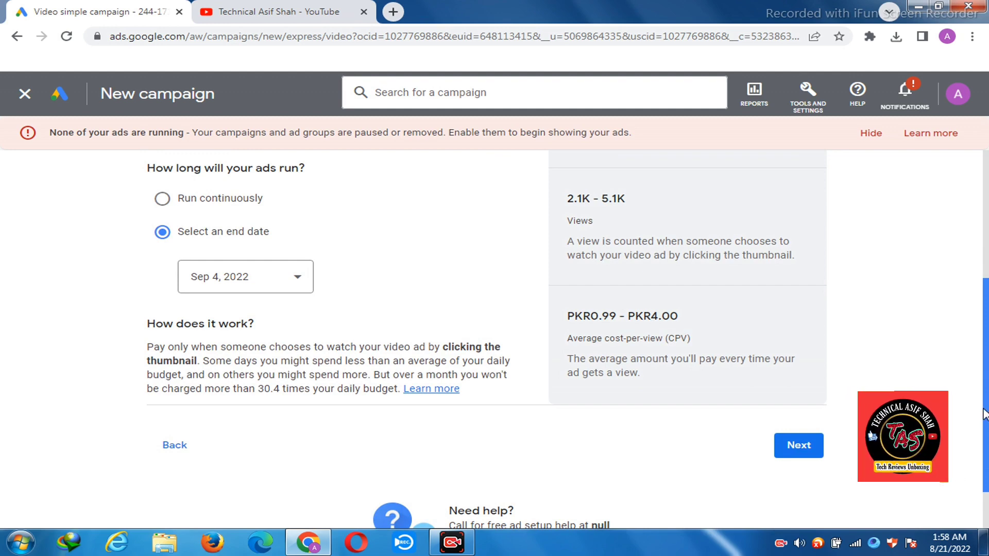
scroll(986, 415, up, 5)
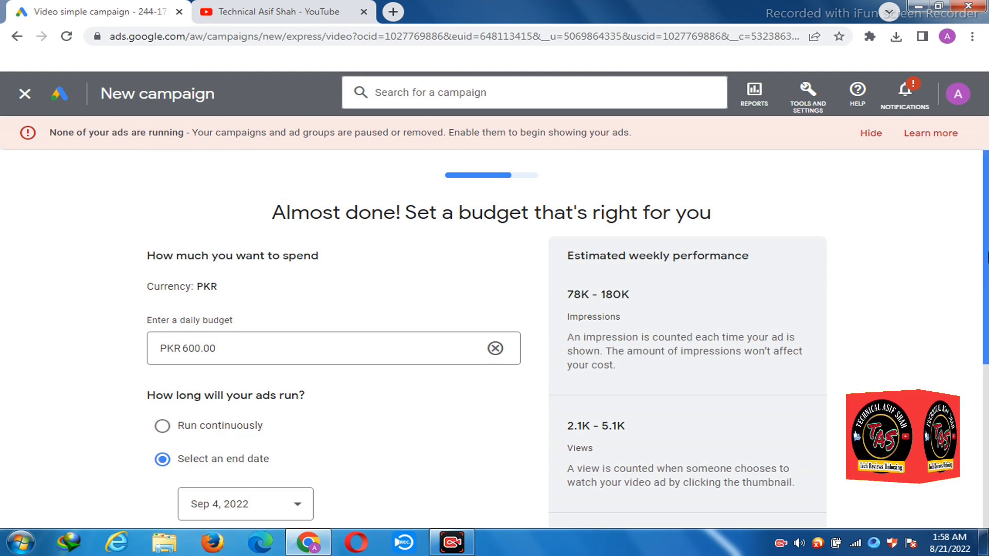
scroll(986, 263, down, 4)
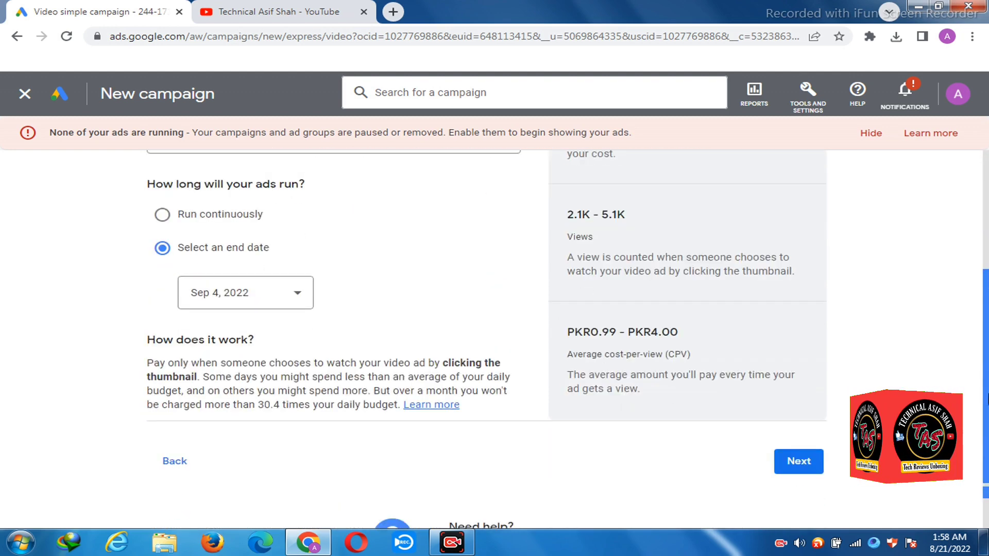
scroll(568, 340, down, 2)
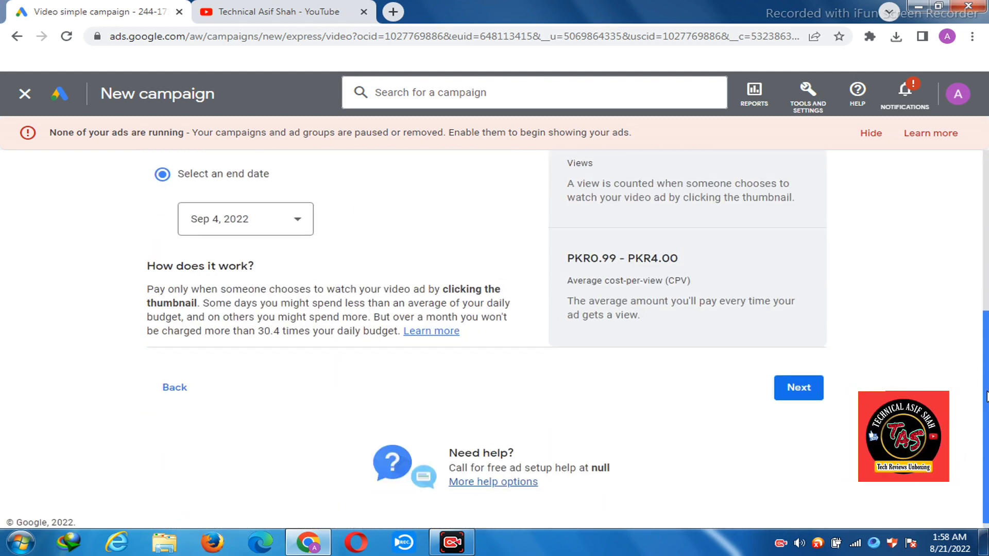
Check the budget and run-time settings, and continue to the campaign review.
scroll(984, 220, up, 6)
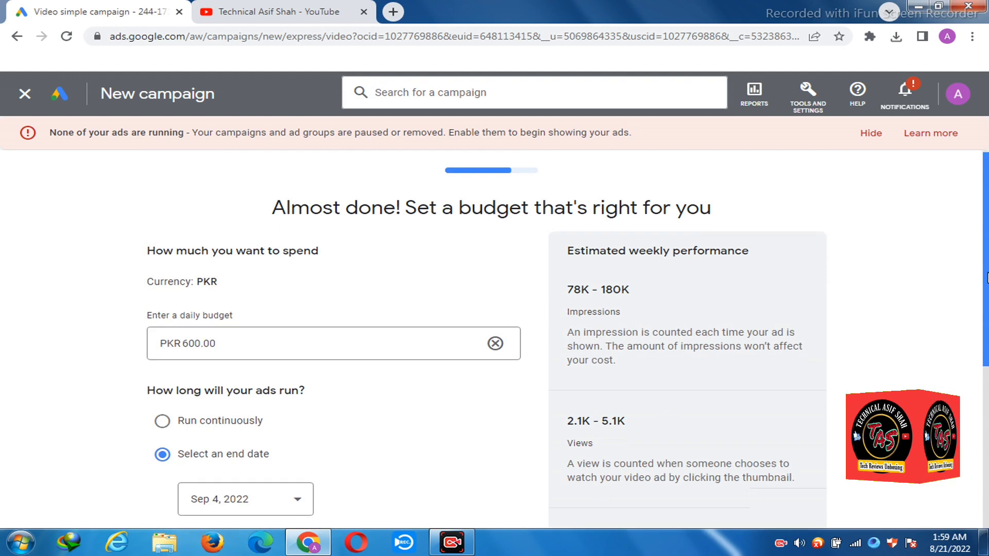
scroll(985, 220, down, 4)
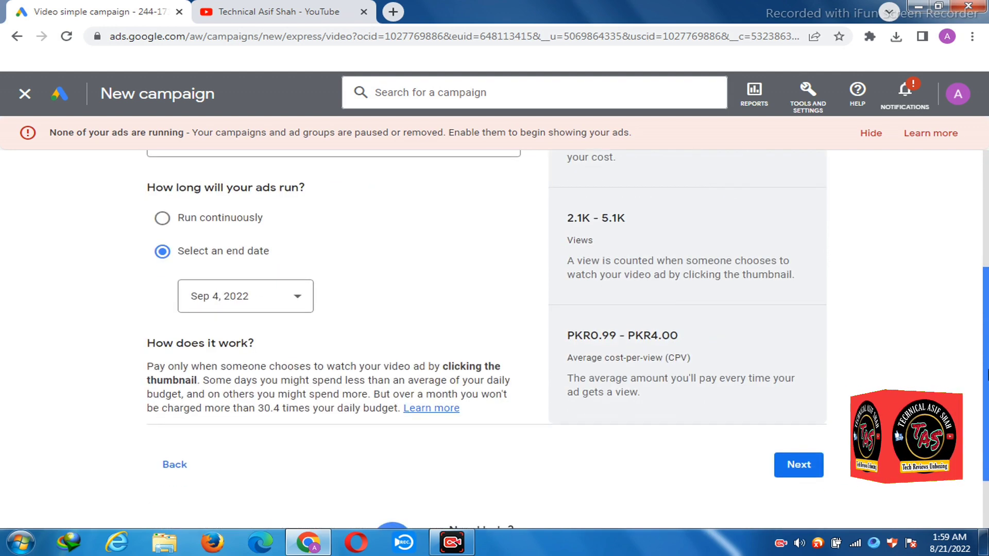
click(795, 470)
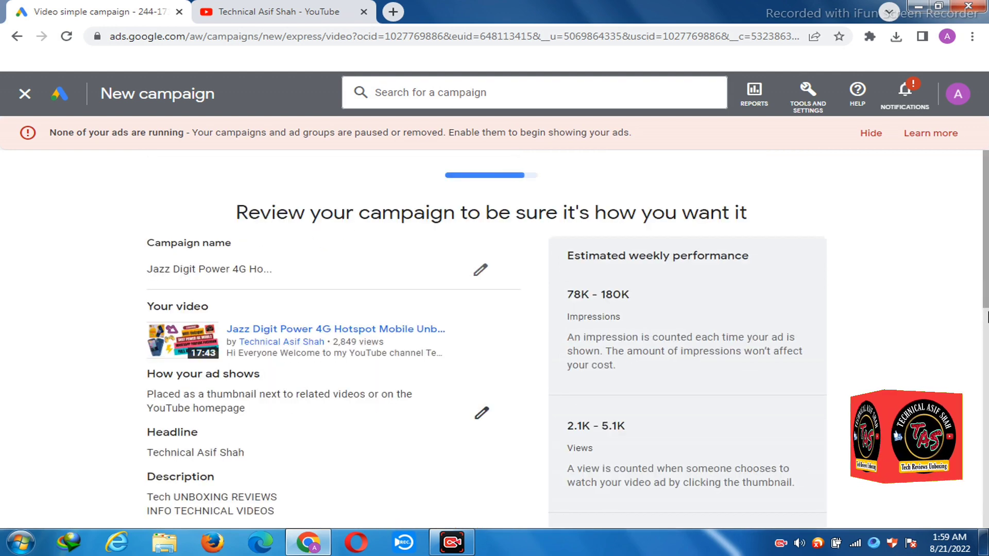
Review the campaign summary, from name, video and ad text through locations, languages, demographics and interests to the daily budget.
scroll(987, 316, down, 2)
scroll(987, 350, down, 3)
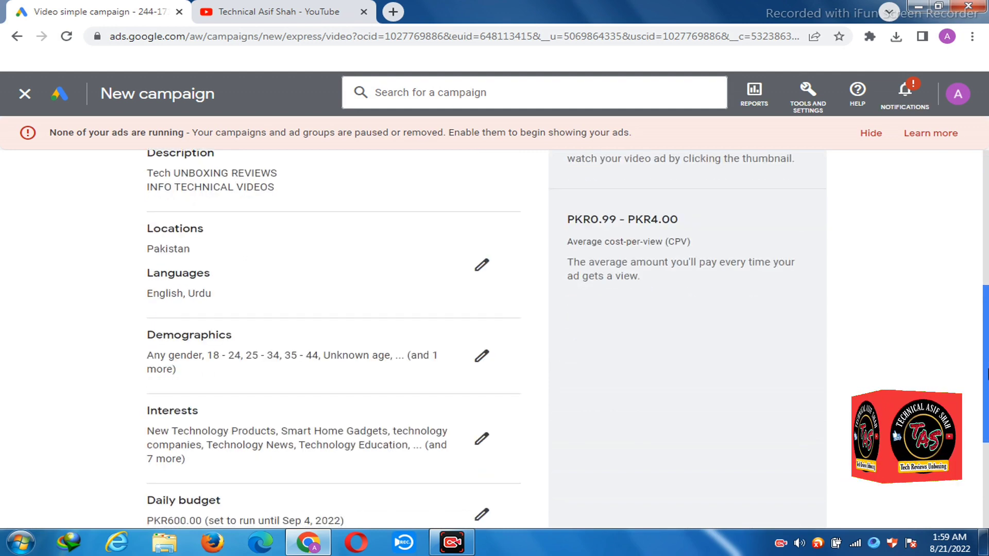
scroll(988, 402, down, 3)
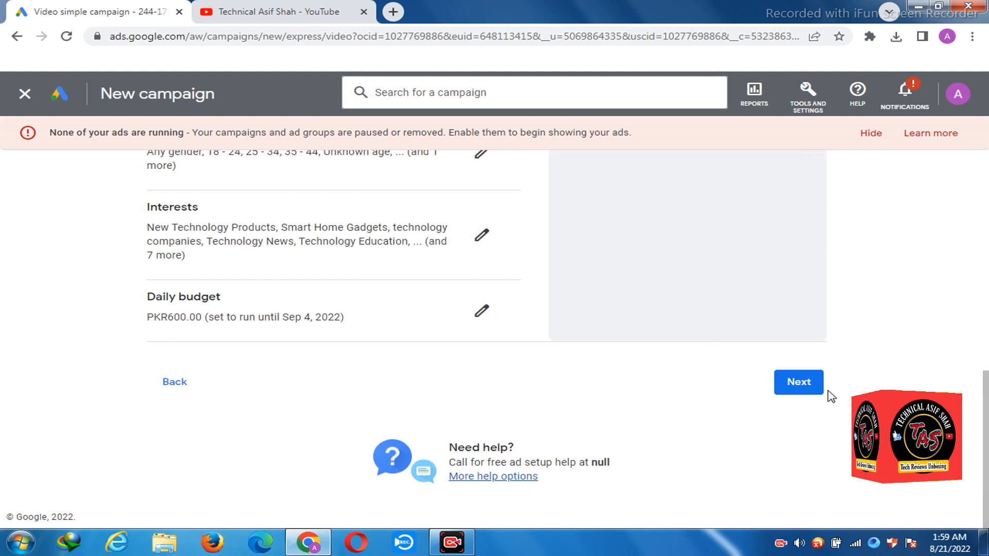
scroll(981, 245, up, 8)
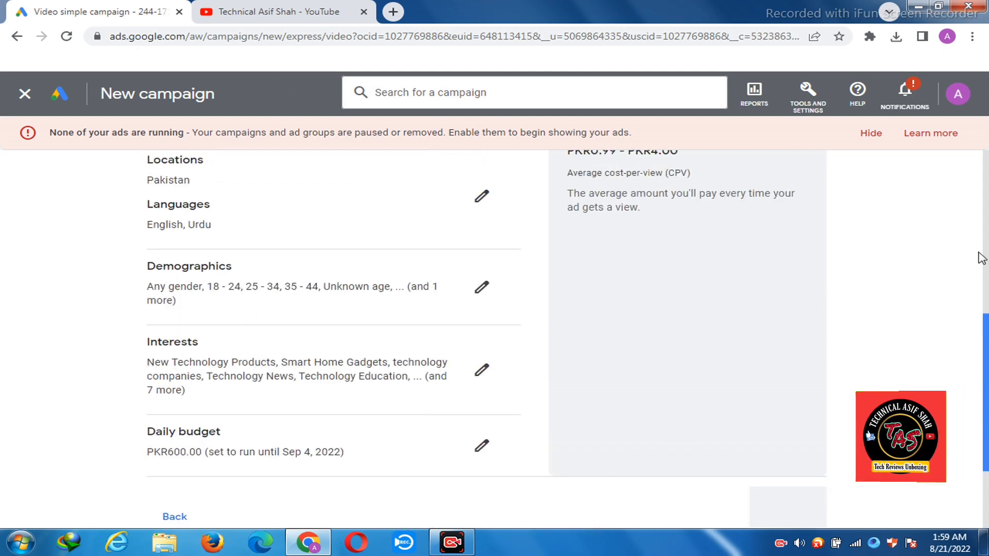
scroll(981, 244, up, 2)
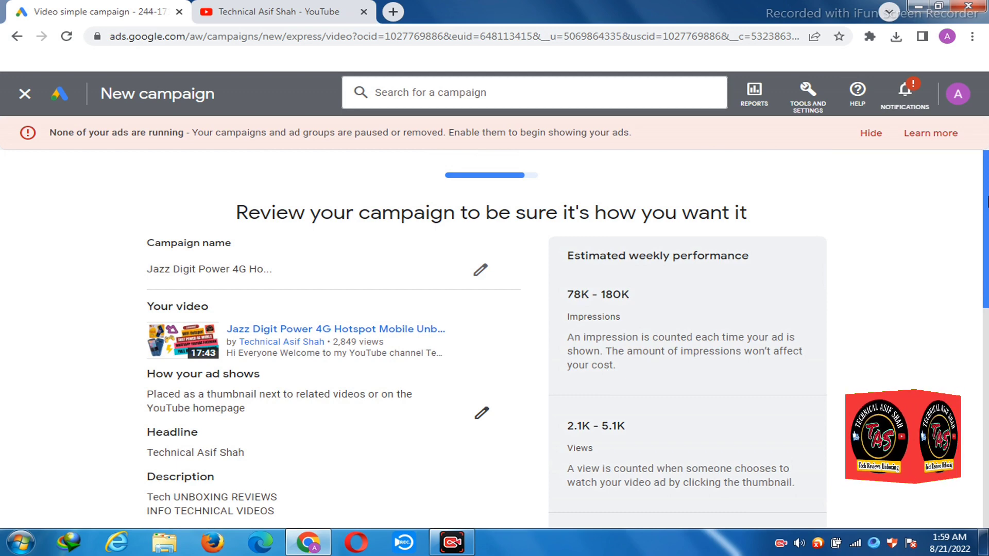
drag(987, 204, 975, 162)
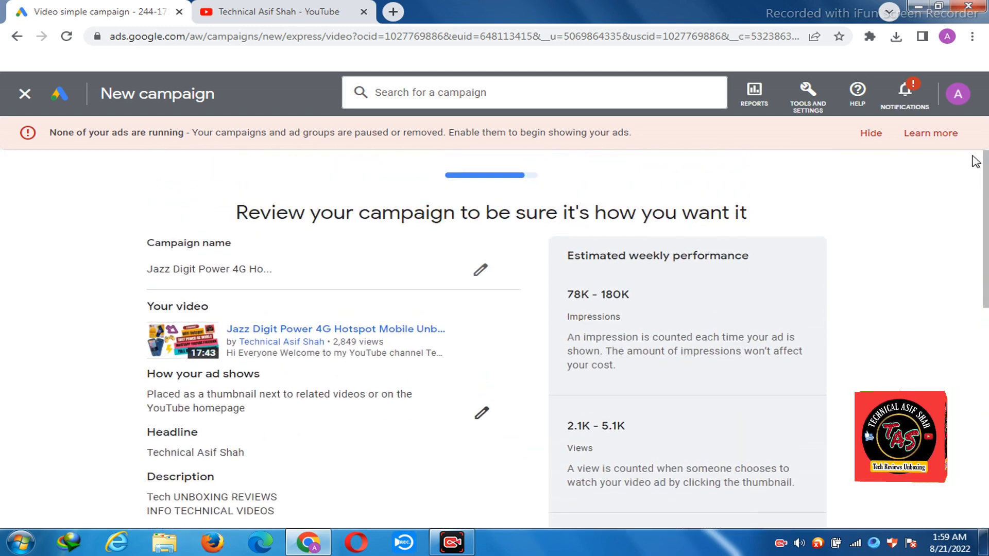